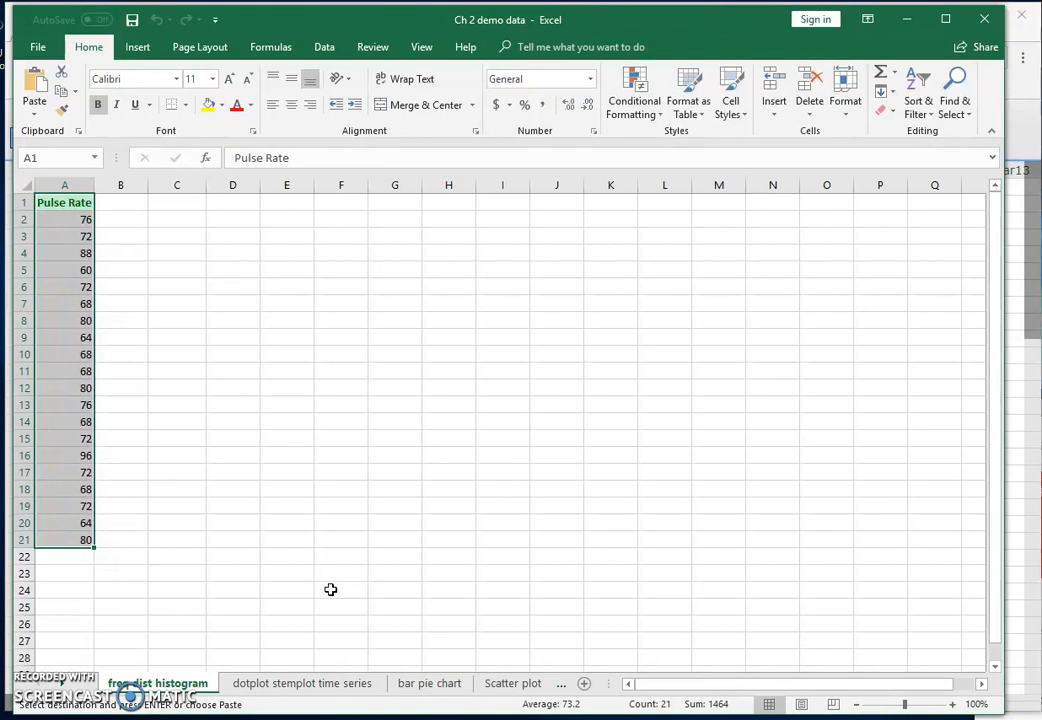
Step: Copy the Quiz grade column, cells A1 to A23, from the dotplot stemplot time series sheet
click(300, 688)
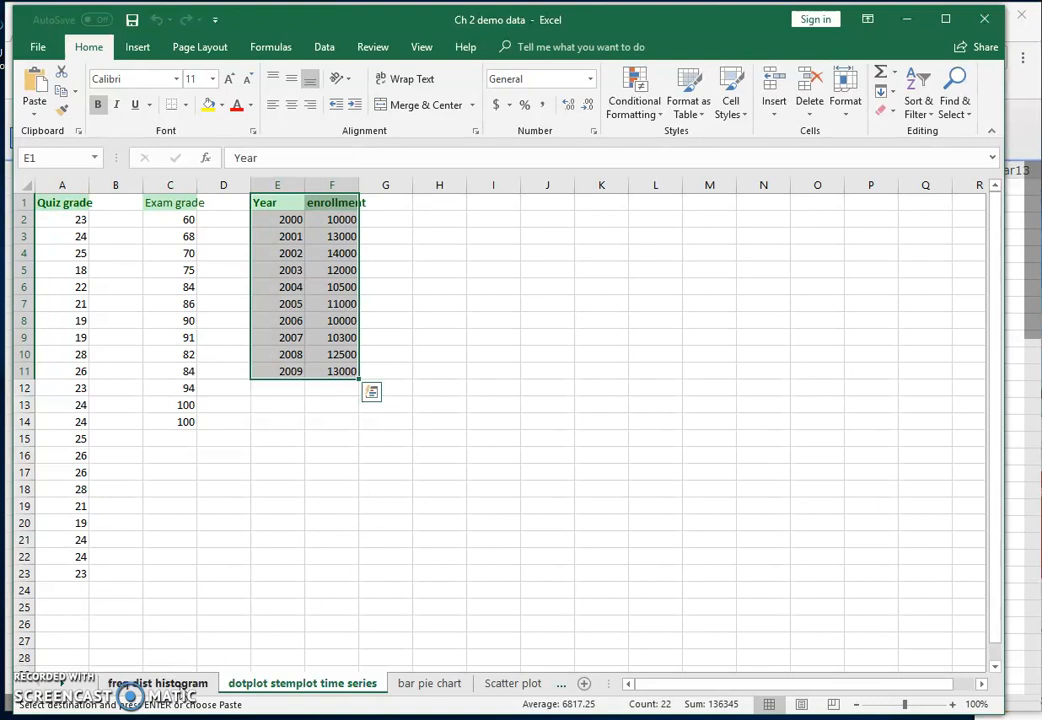
click(157, 683)
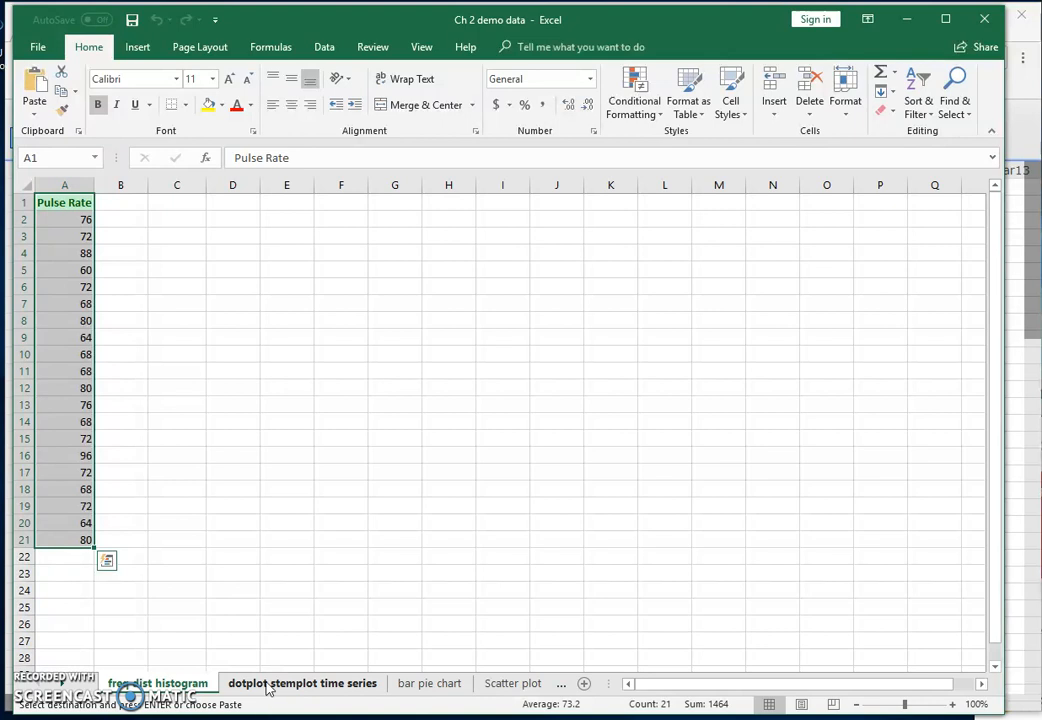
click(326, 686)
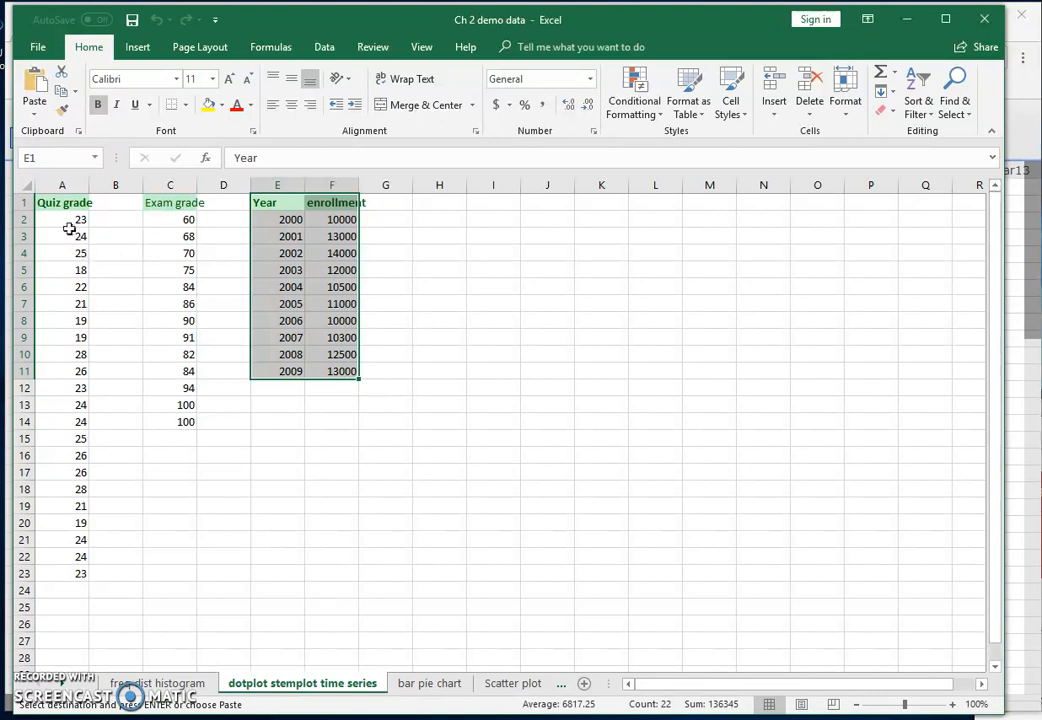
drag(61, 202, 72, 577)
right_click(62, 291)
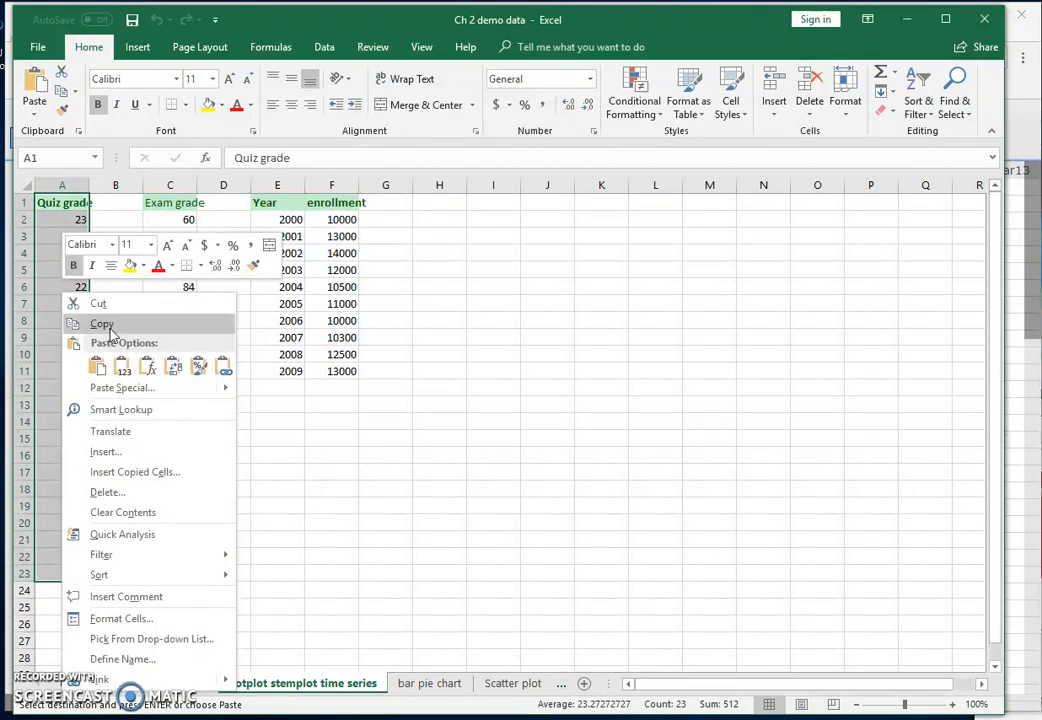
click(110, 325)
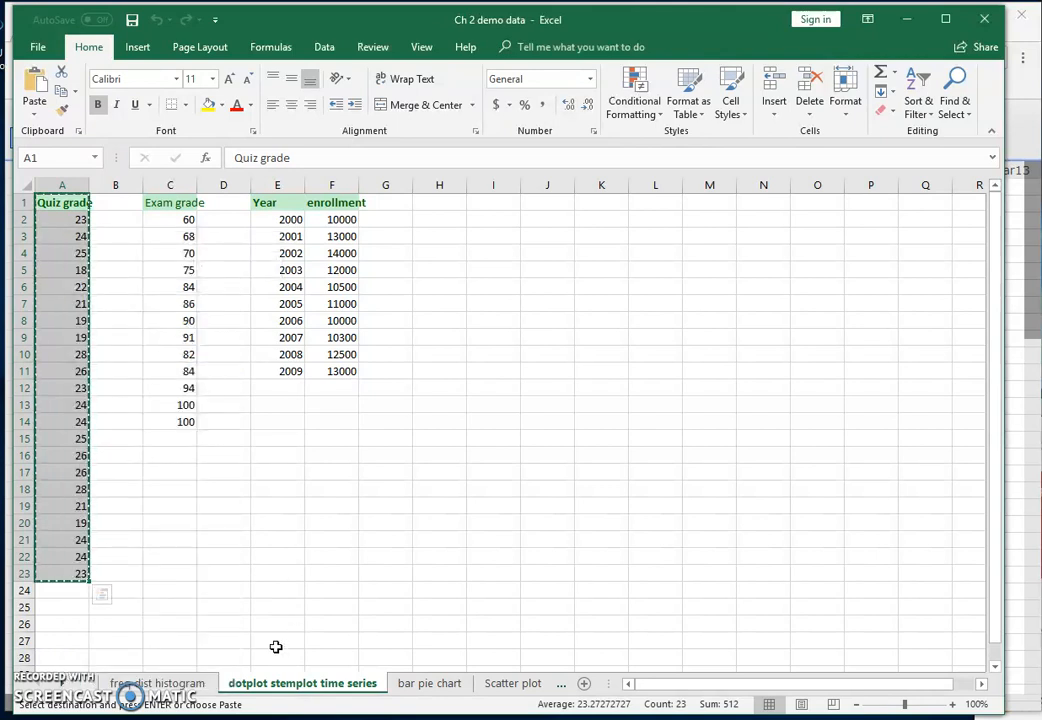
Step: Switch to StatCrunch and paste the copied quiz grades with their heading into the var1 column
mouse_move(50, 716)
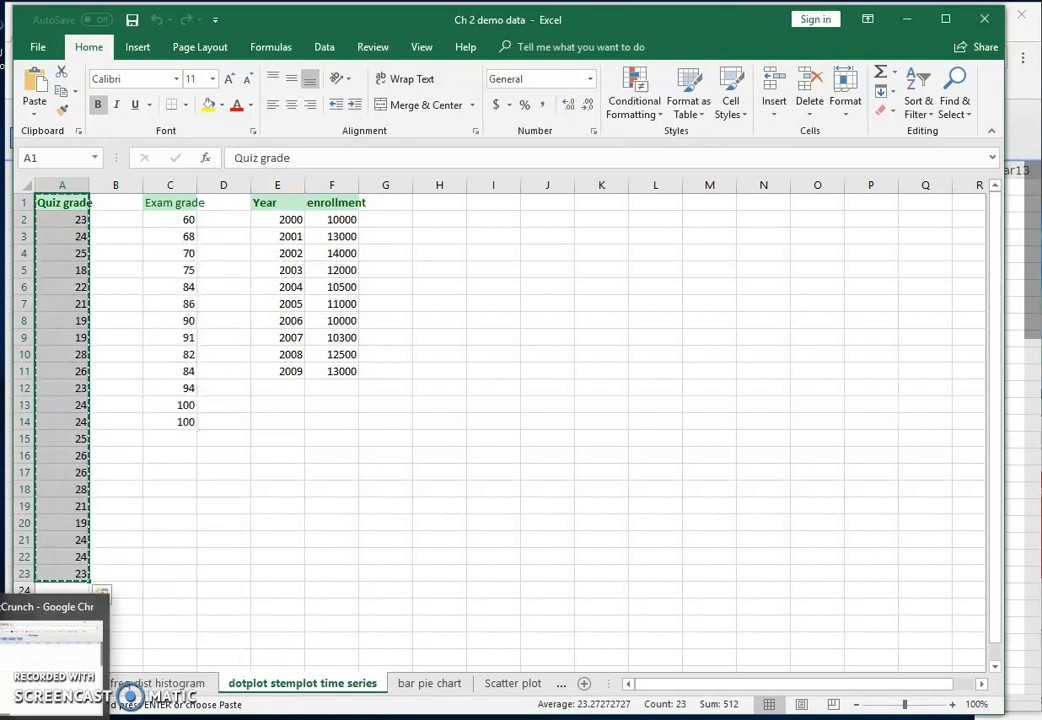
click(50, 635)
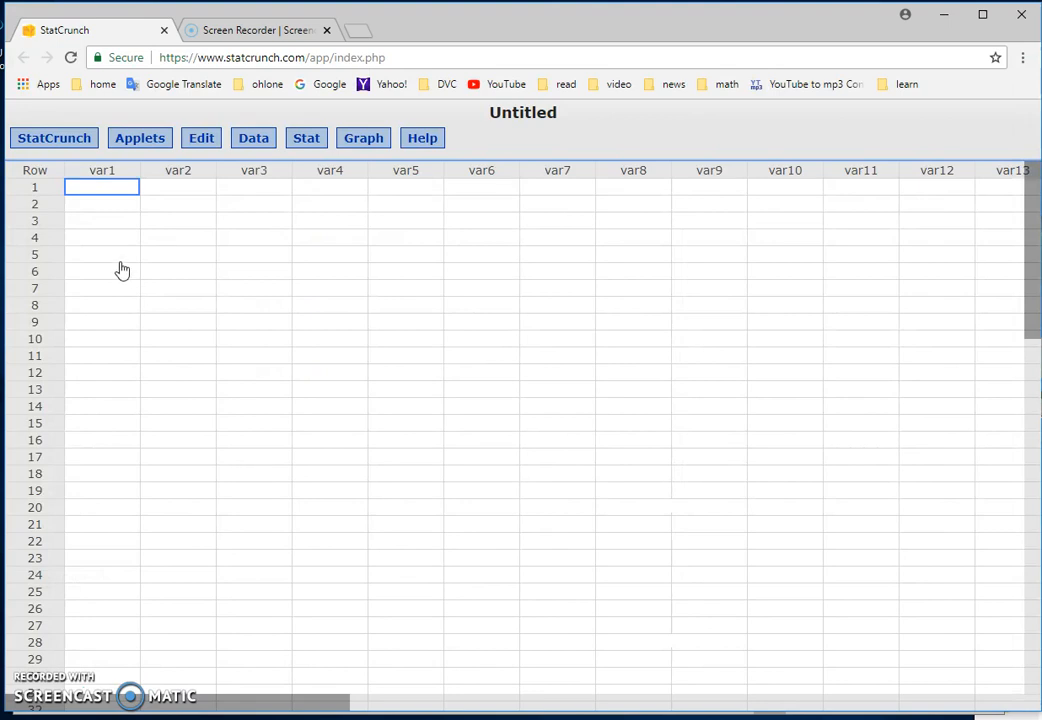
click(105, 172)
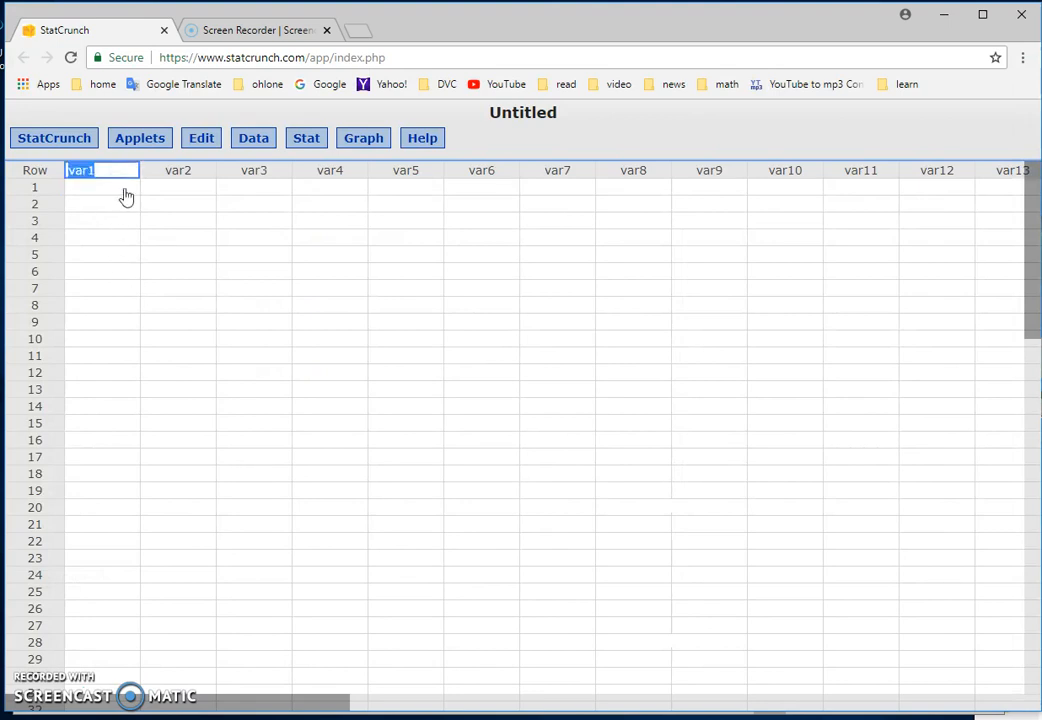
key(ctrl+v)
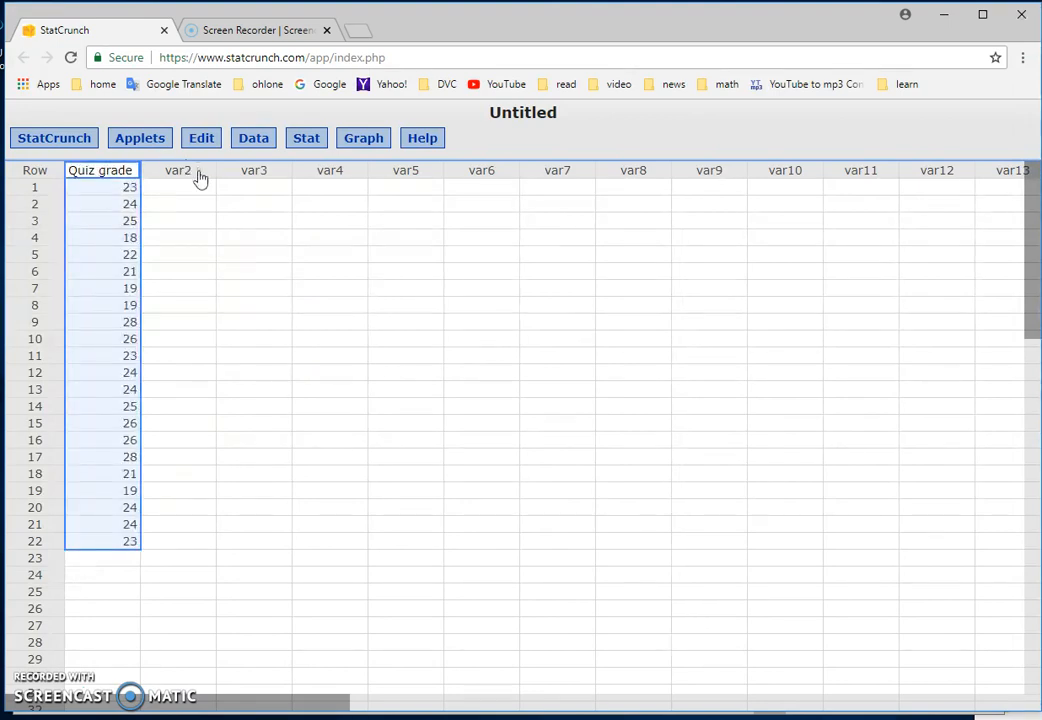
click(255, 272)
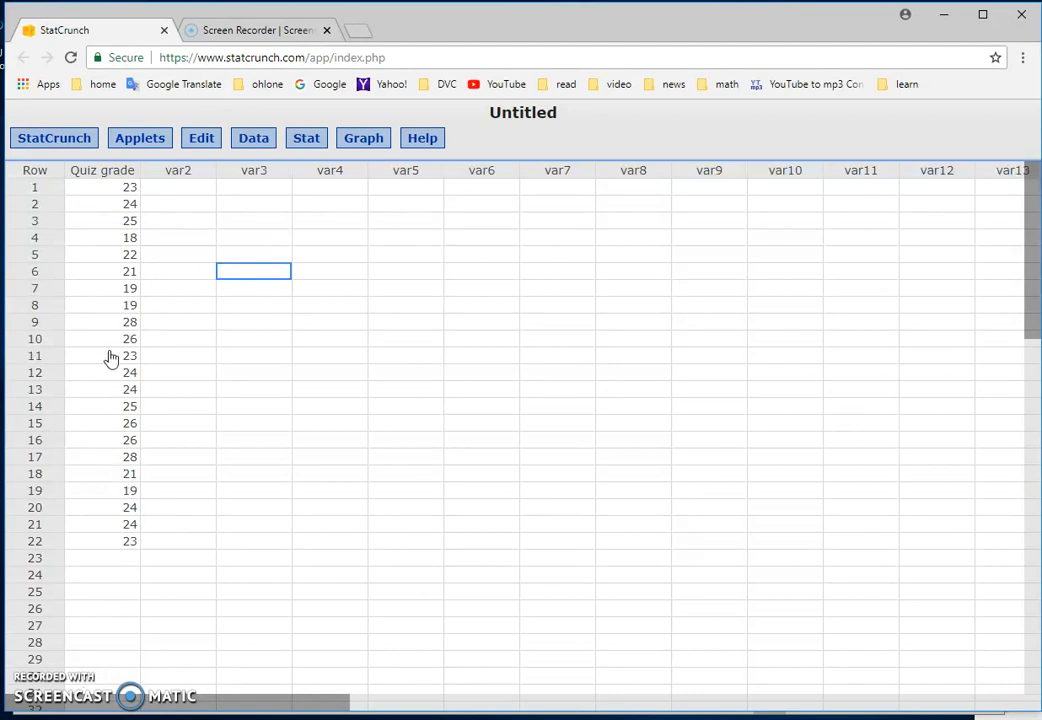
Step: Create a dotplot of the Quiz grade column with the default options and move the graph window clear of the data
click(359, 141)
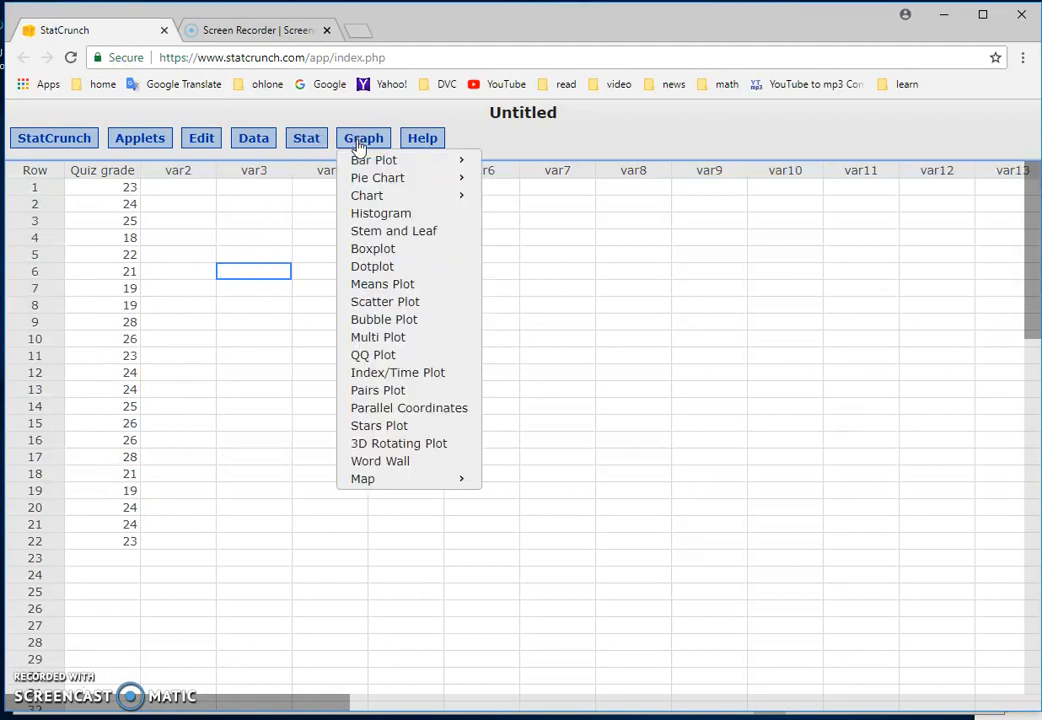
click(405, 268)
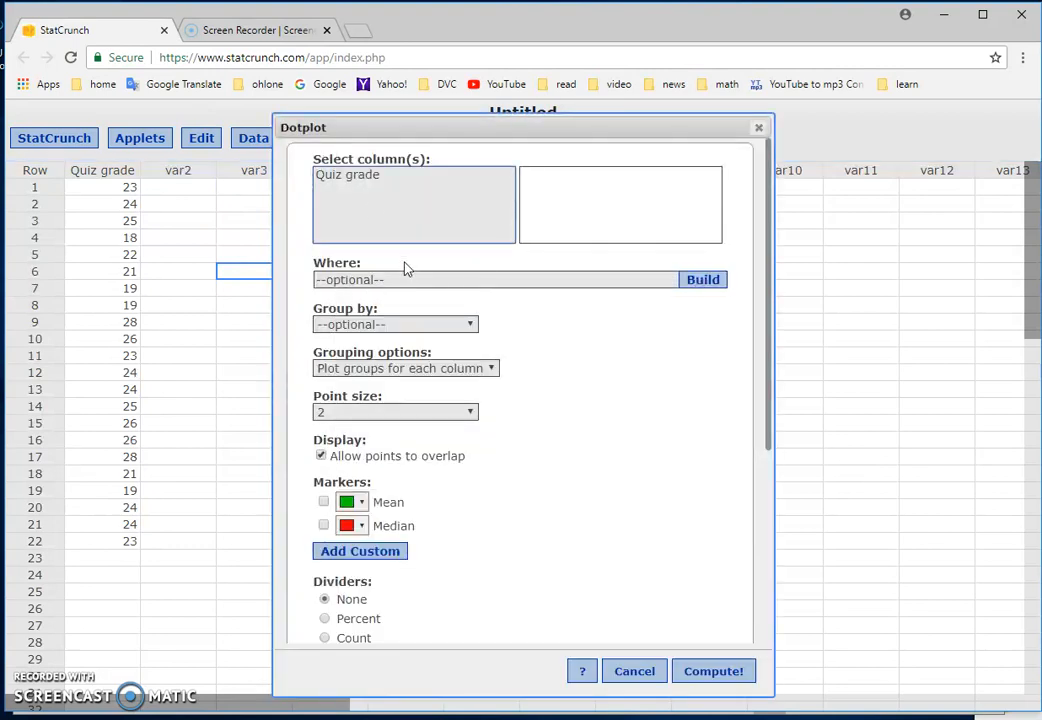
click(376, 177)
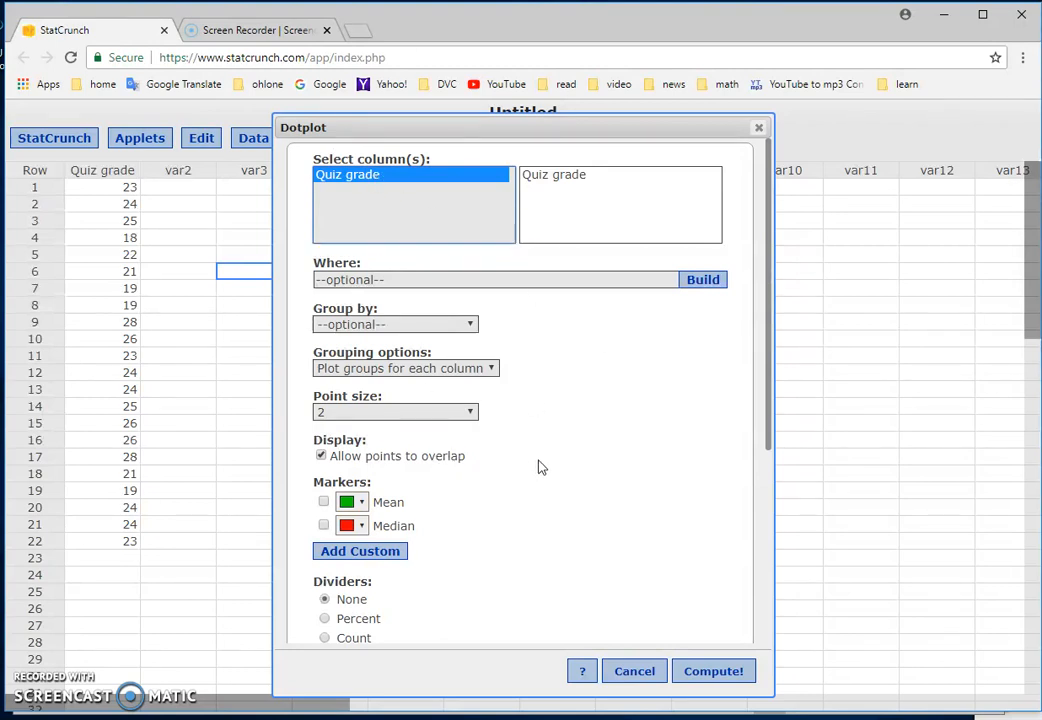
scroll(540, 467, down, 1)
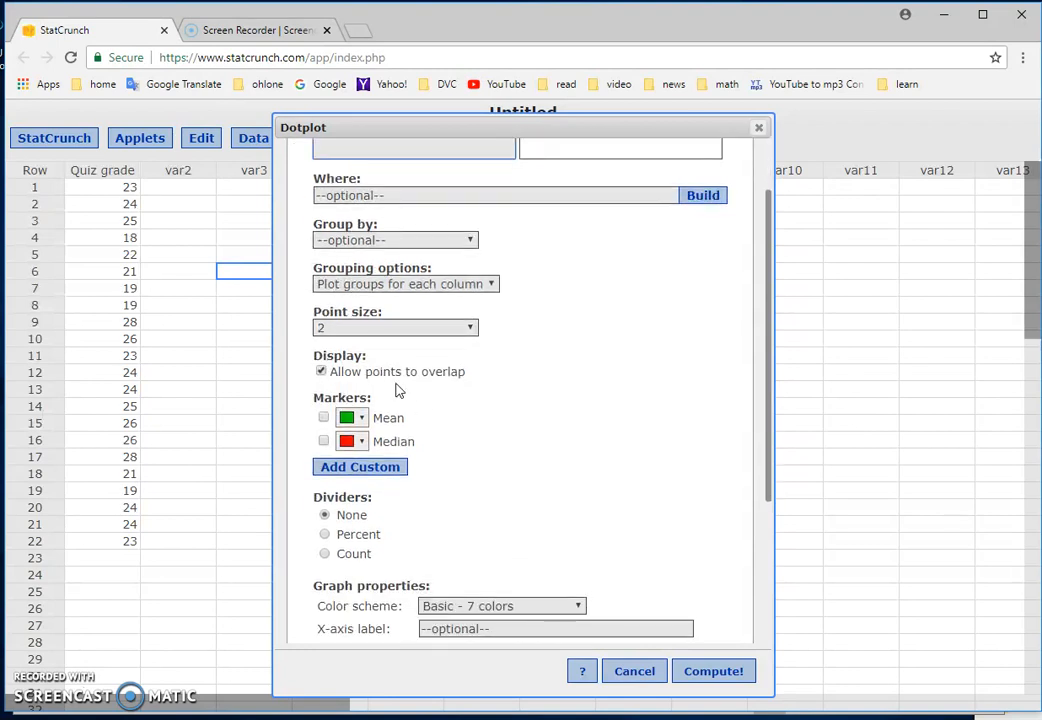
scroll(516, 430, down, 1)
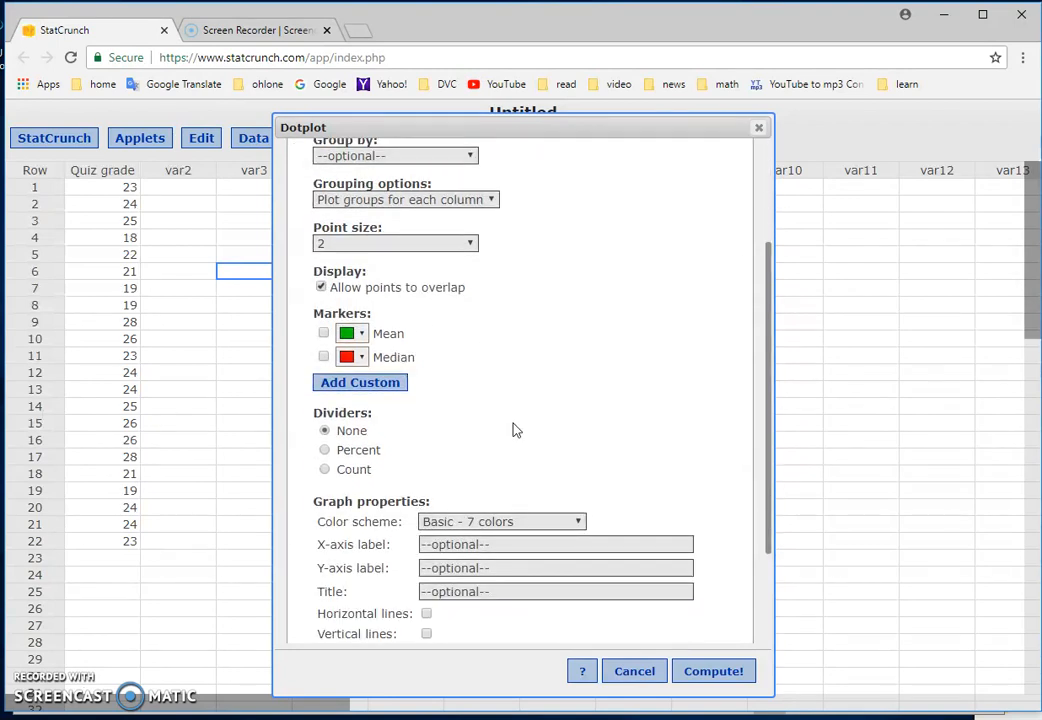
scroll(516, 430, down, 2)
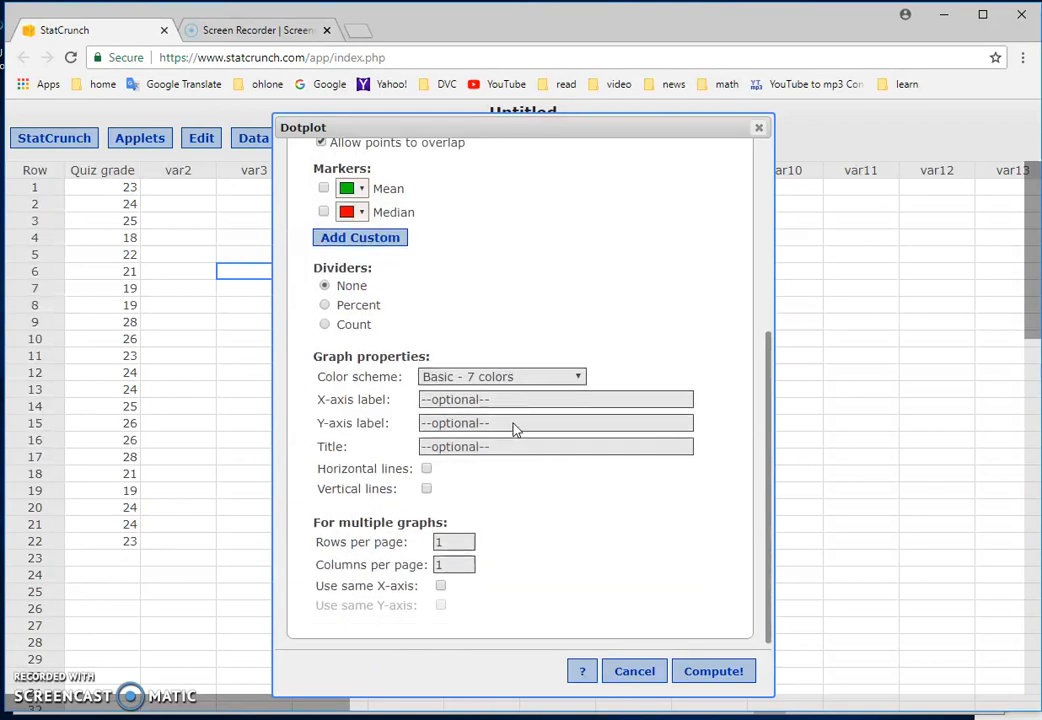
click(728, 675)
drag(739, 220, 560, 228)
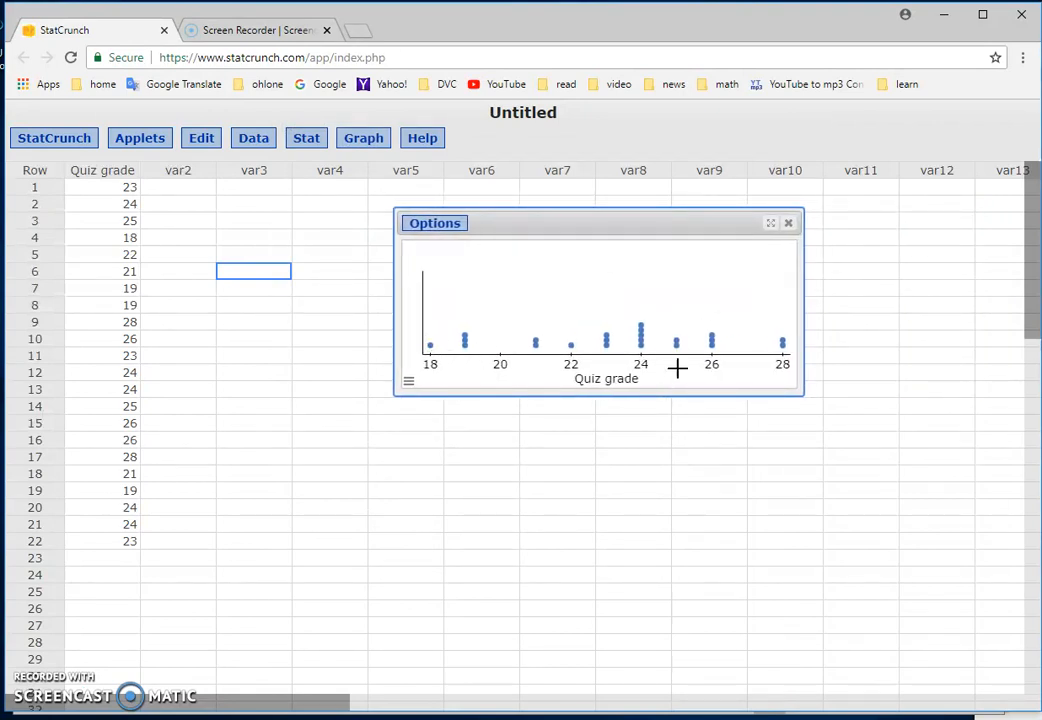
Step: Give the dotplot the title "Dot plot of quiz grade" and close the graph window
click(440, 227)
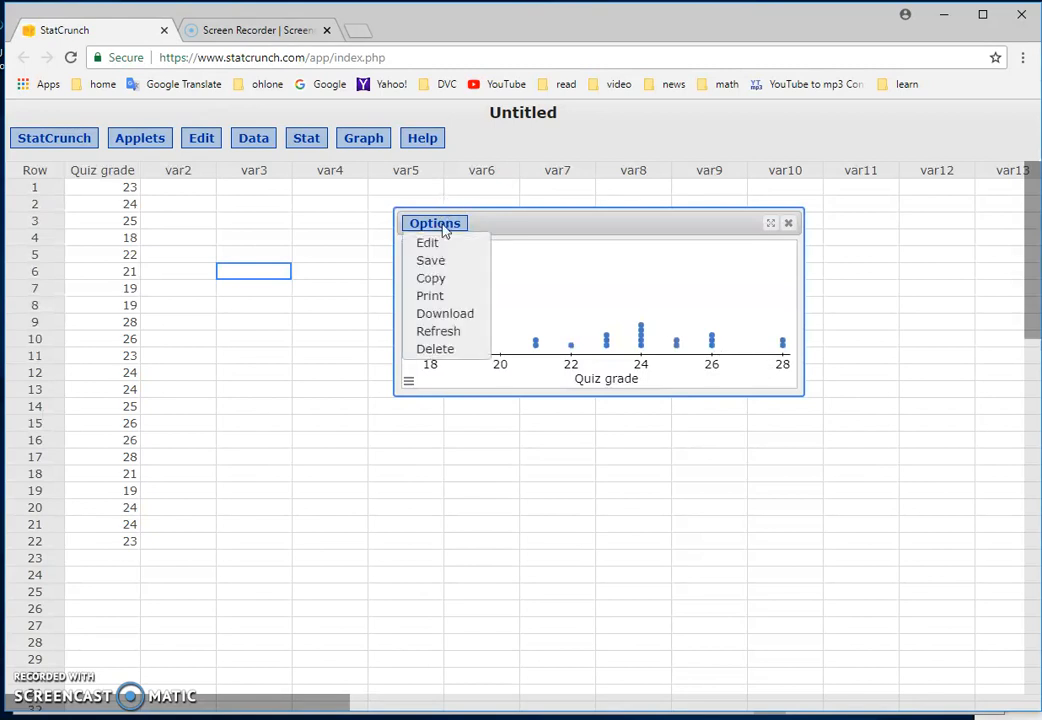
click(409, 383)
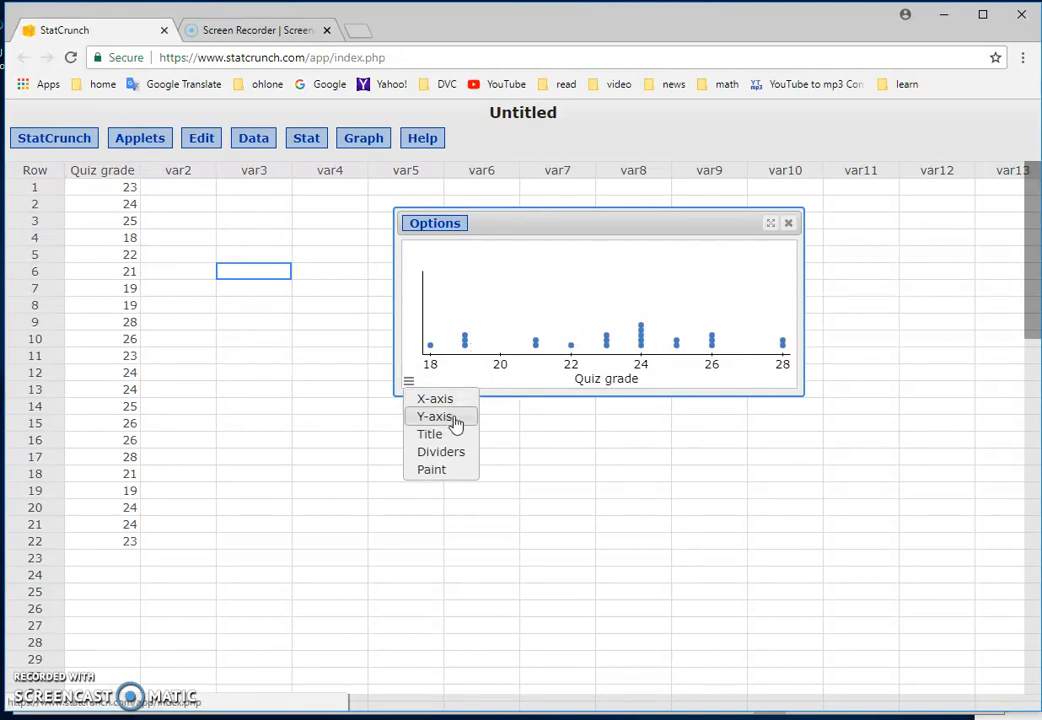
click(457, 435)
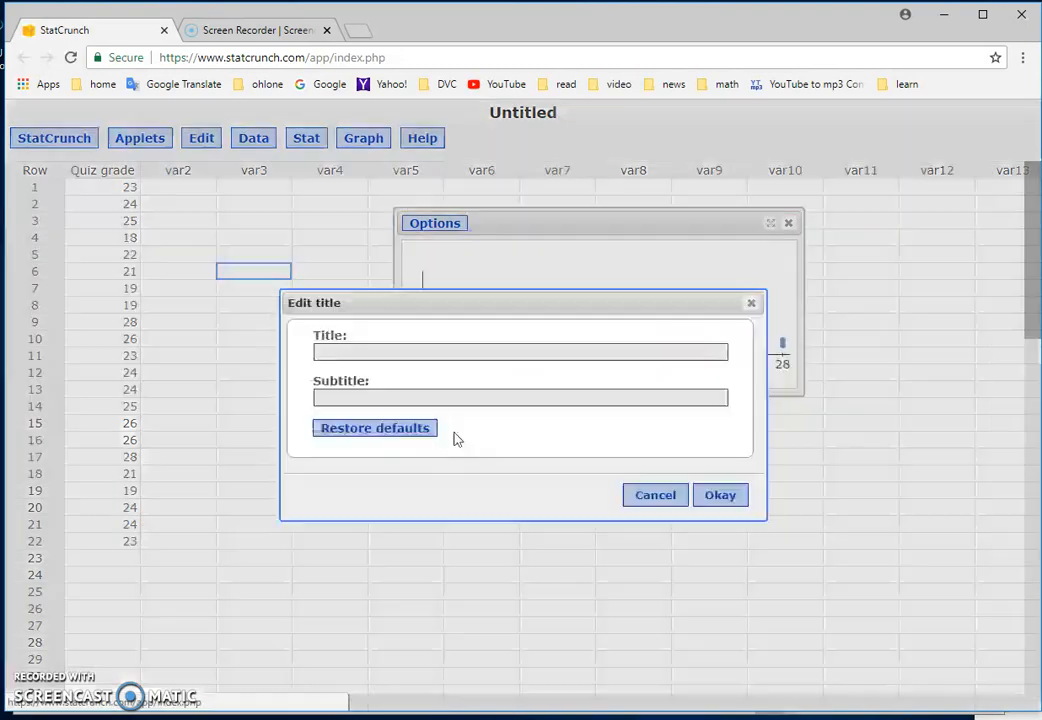
click(420, 351)
text(Dot plot of quiz grade)
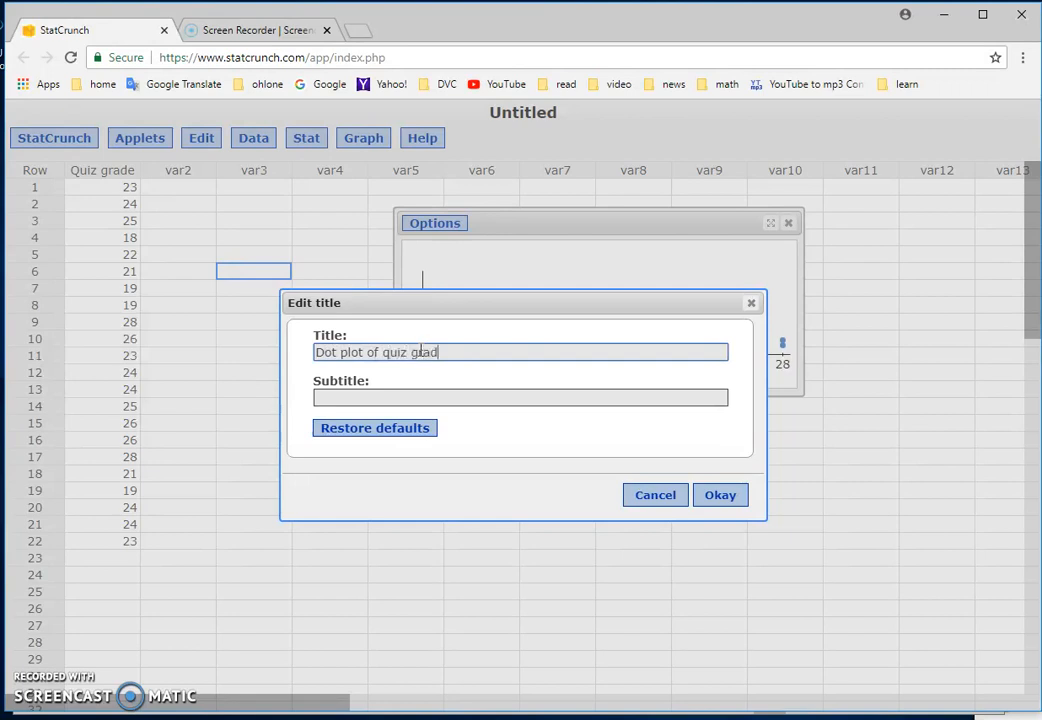
click(719, 495)
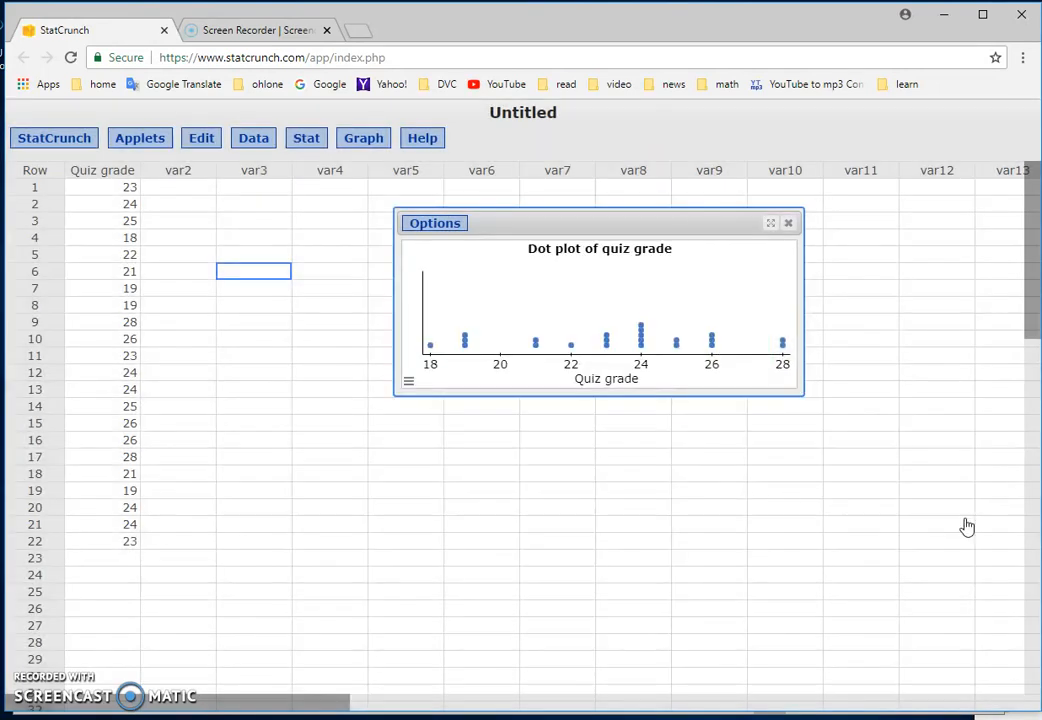
click(788, 223)
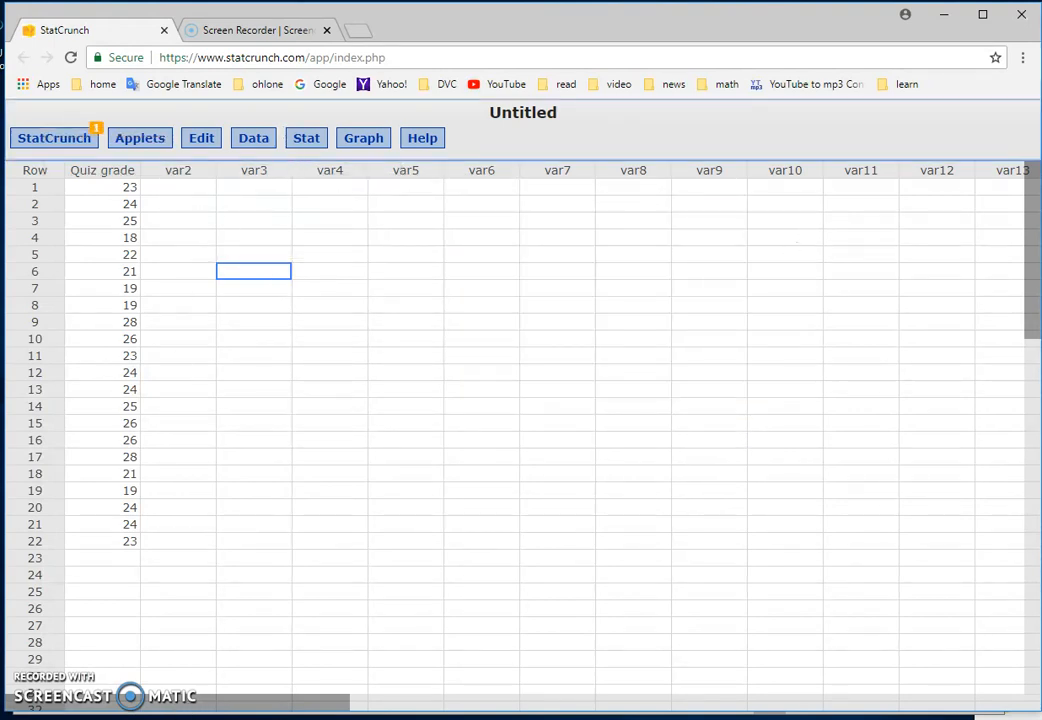
Step: Switch to the Excel workbook and copy the Exam grade data in cells C1 to C15
click(198, 650)
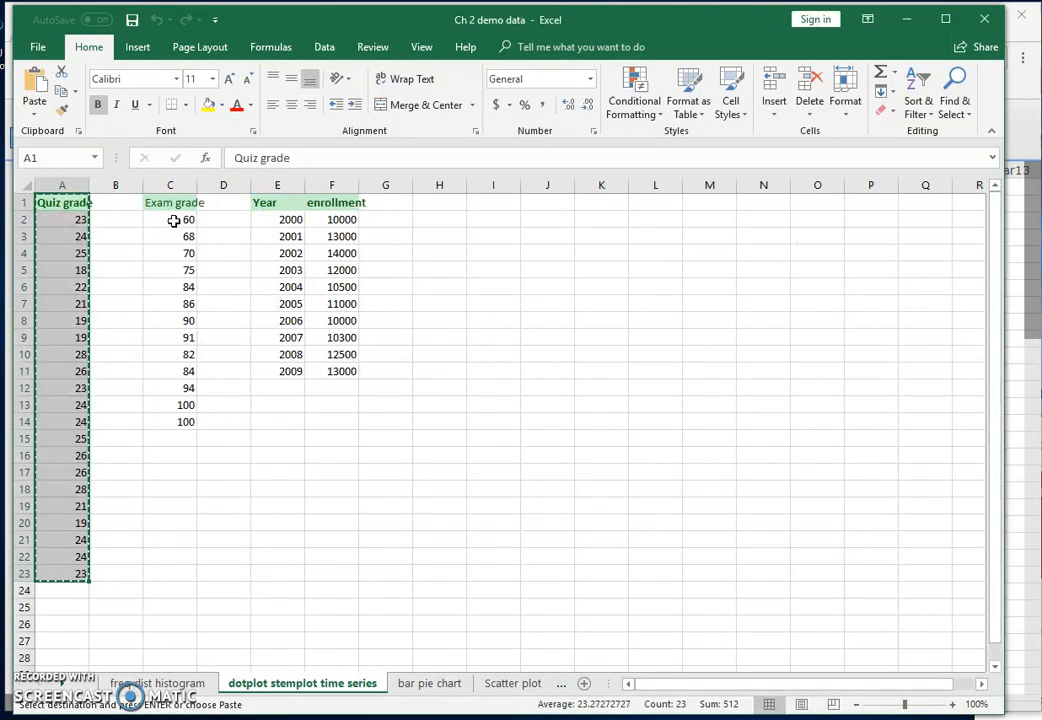
drag(179, 202, 177, 430)
right_click(180, 312)
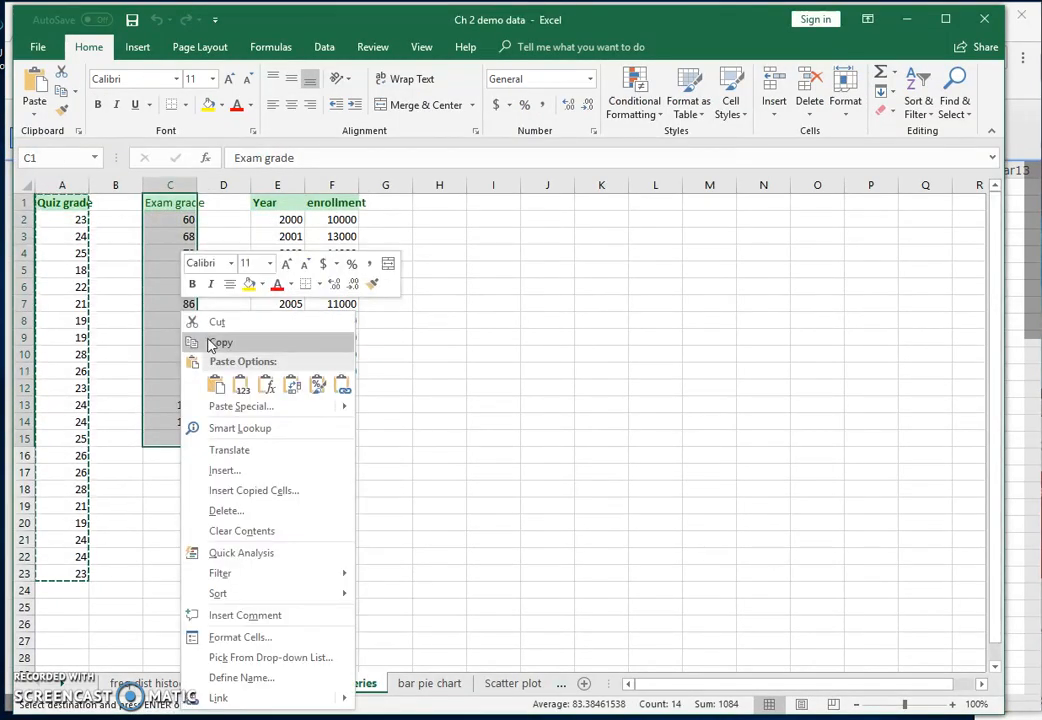
click(220, 343)
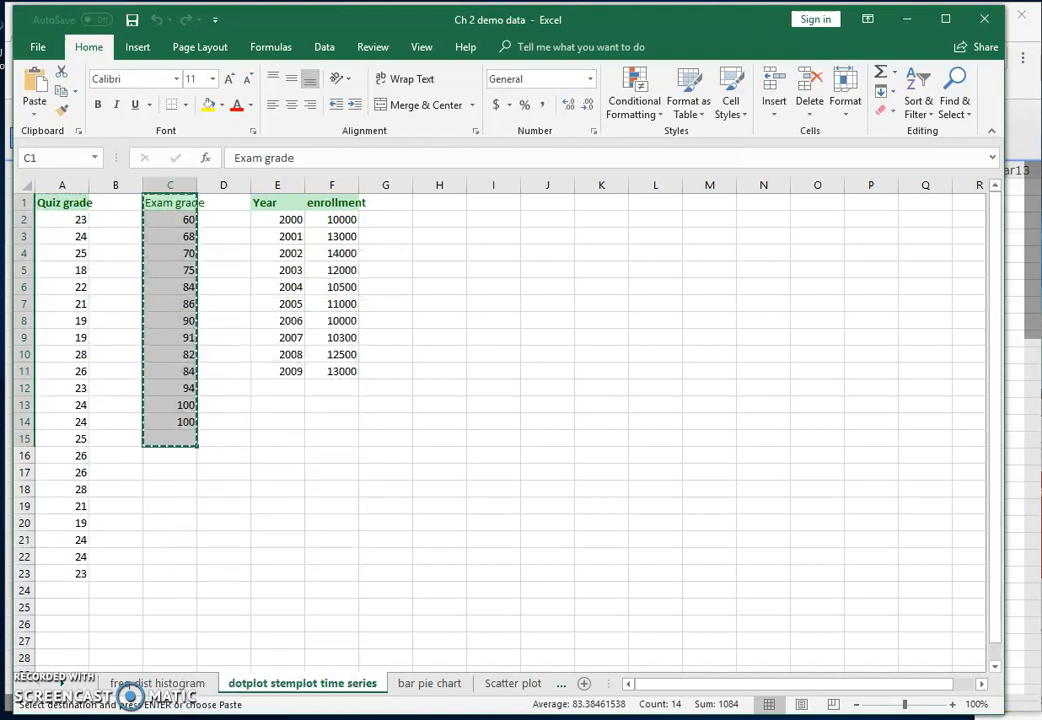
Step: Switch to StatCrunch and paste the copied exam grades with their heading into the var3 column
key(alt+Tab)
click(235, 170)
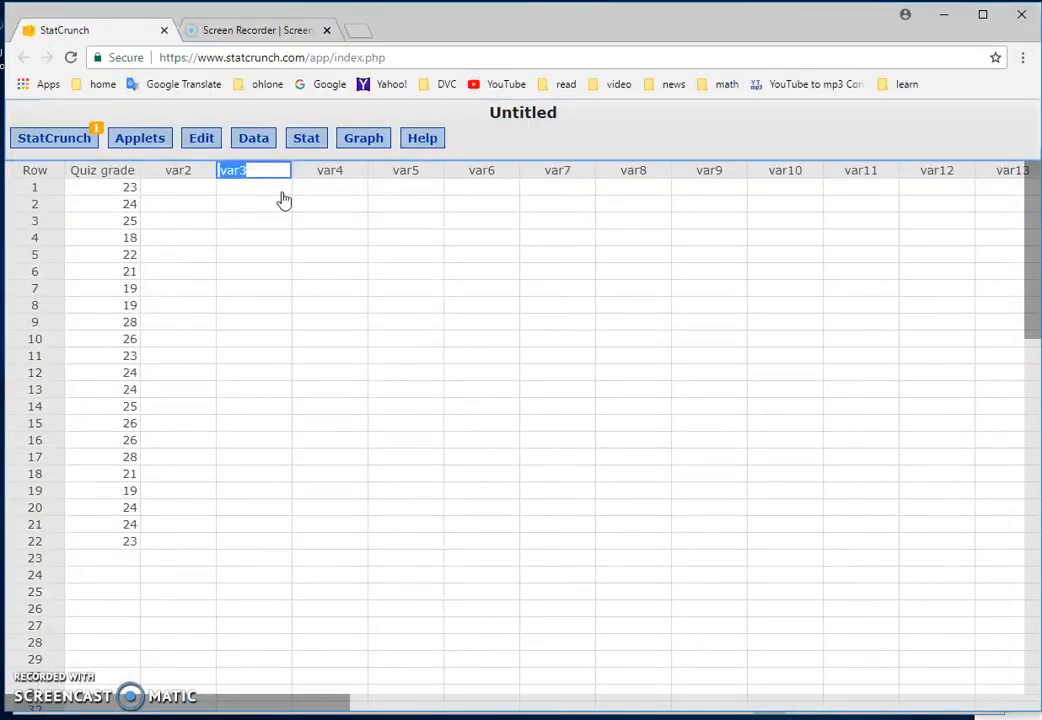
key(ctrl+v)
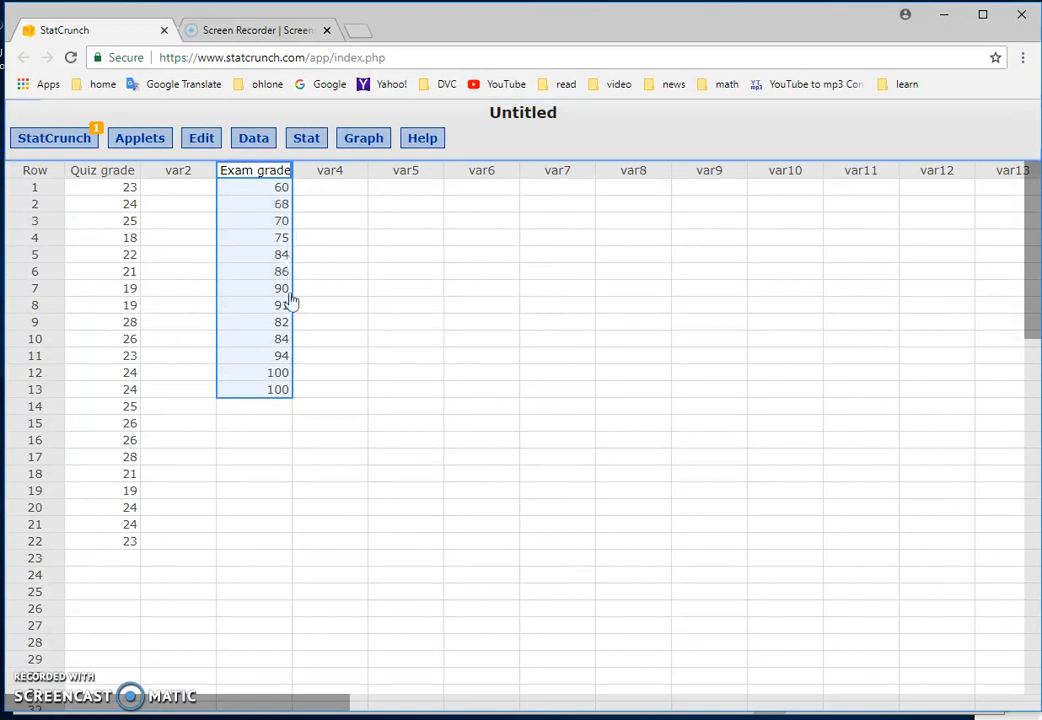
click(345, 323)
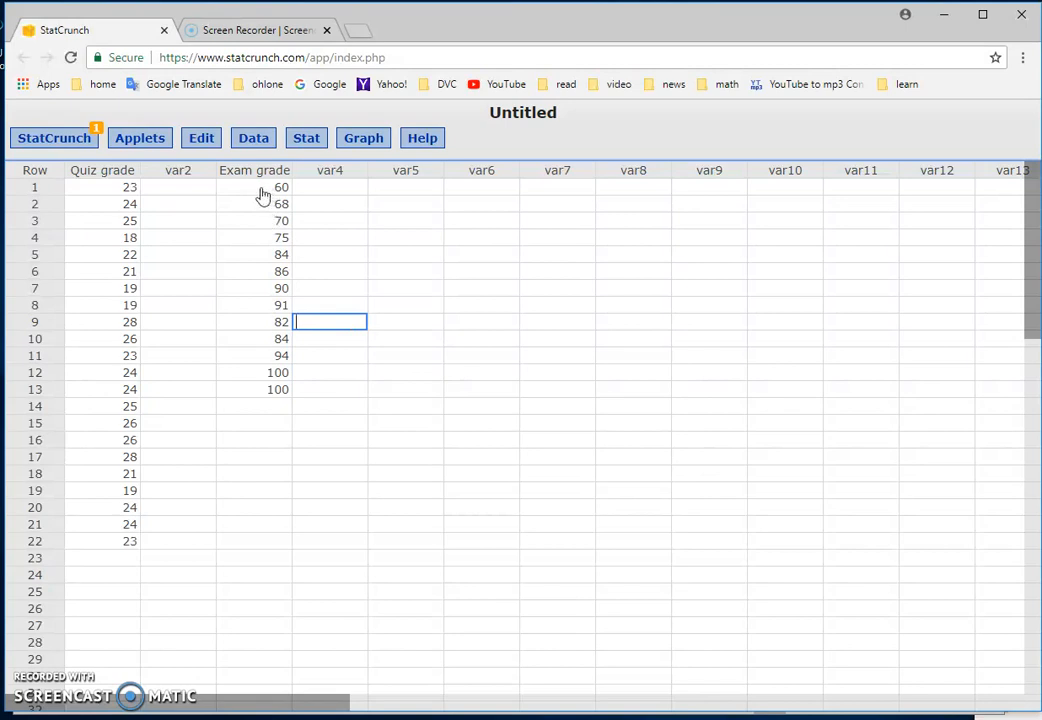
Step: Create a stem and leaf plot of Exam grade with extreme-only outlier trimming, move it beside the data, and close it after viewing
click(365, 140)
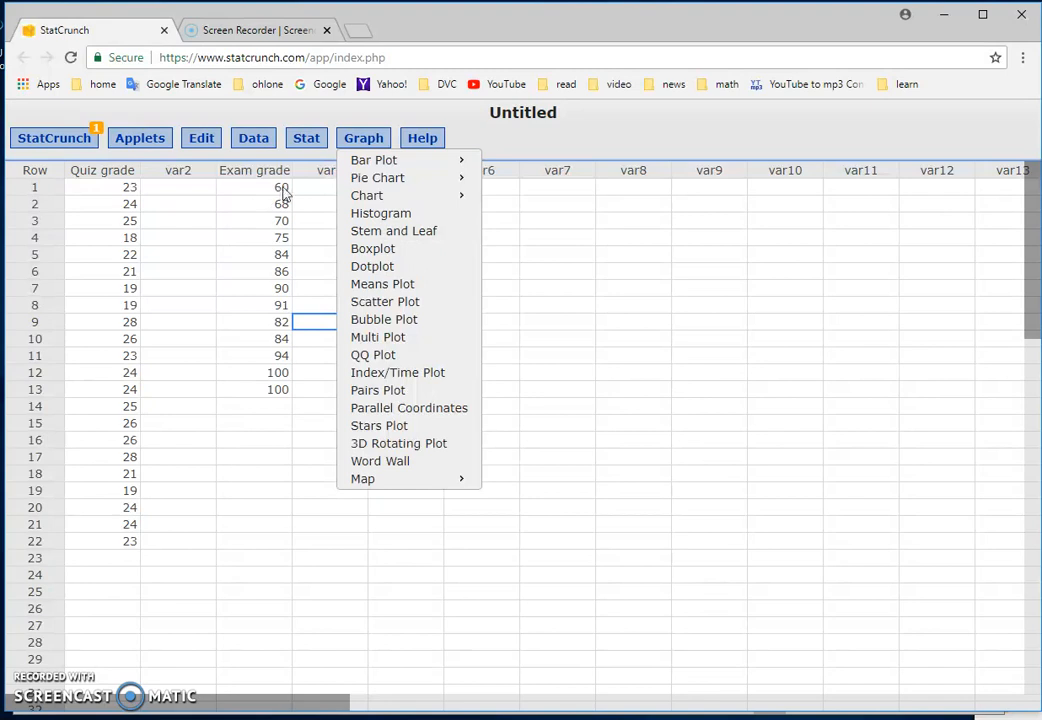
click(382, 232)
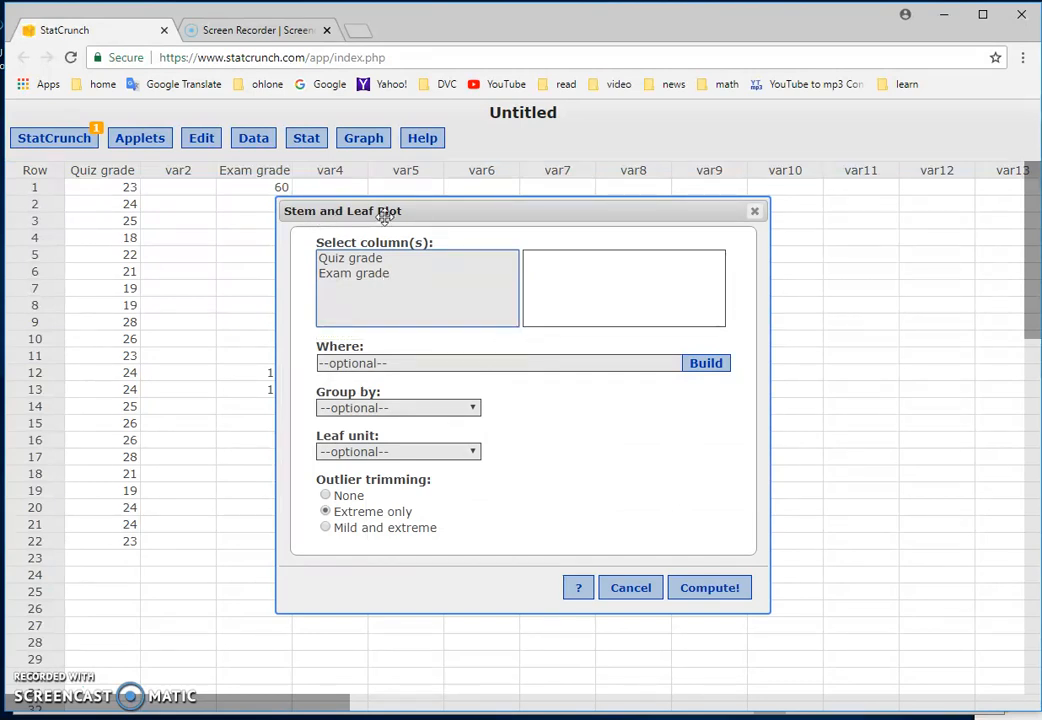
click(365, 276)
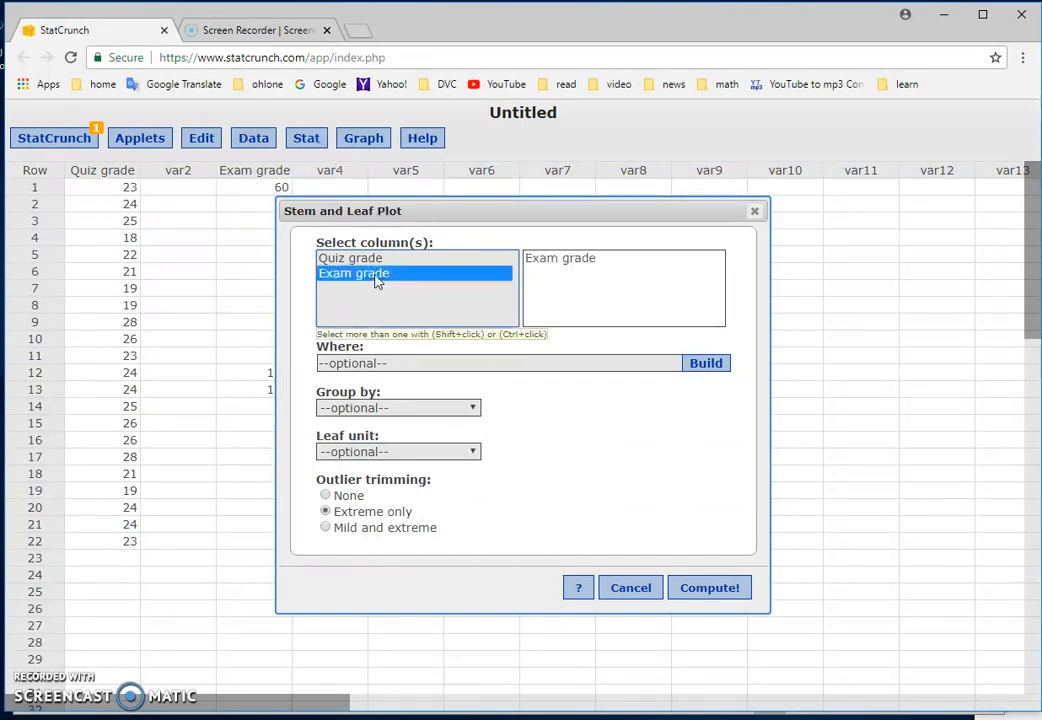
click(711, 592)
drag(763, 228, 567, 216)
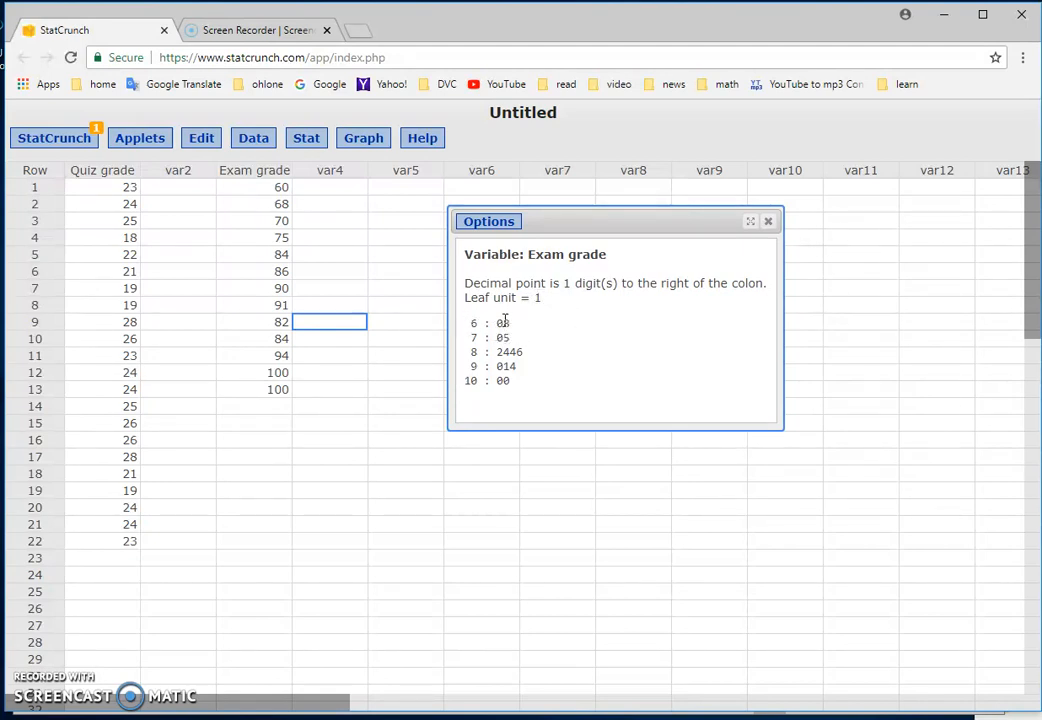
click(768, 222)
Step: Switch to the Excel workbook and copy the Year and enrollment data in cells E1 to F11
key(alt+Tab)
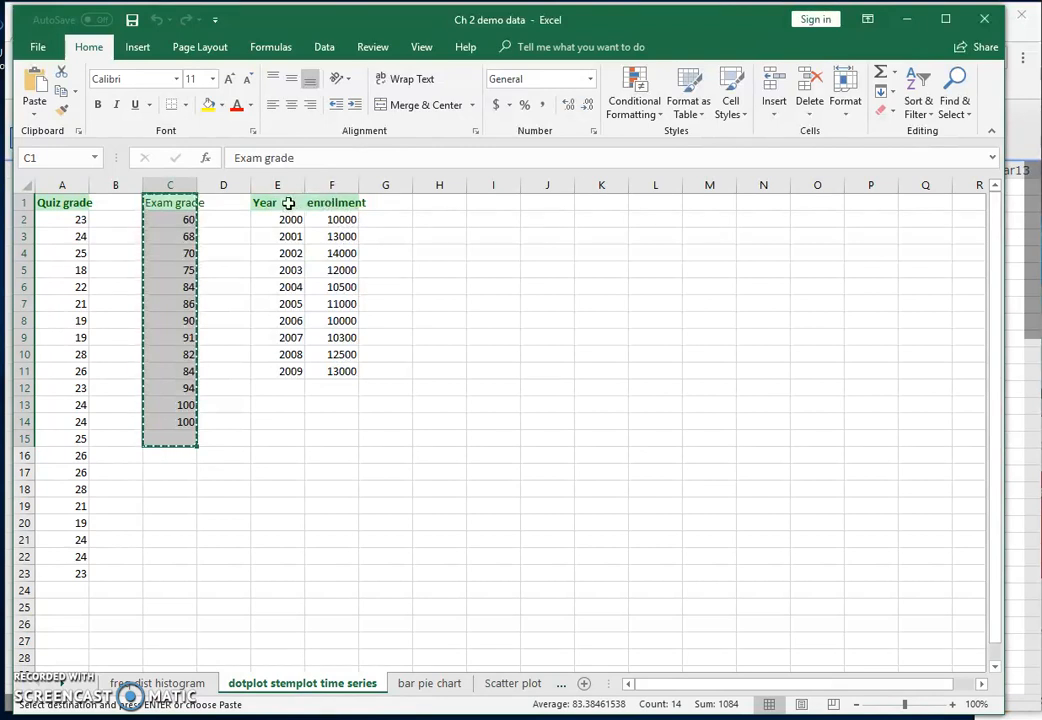
drag(288, 203, 337, 372)
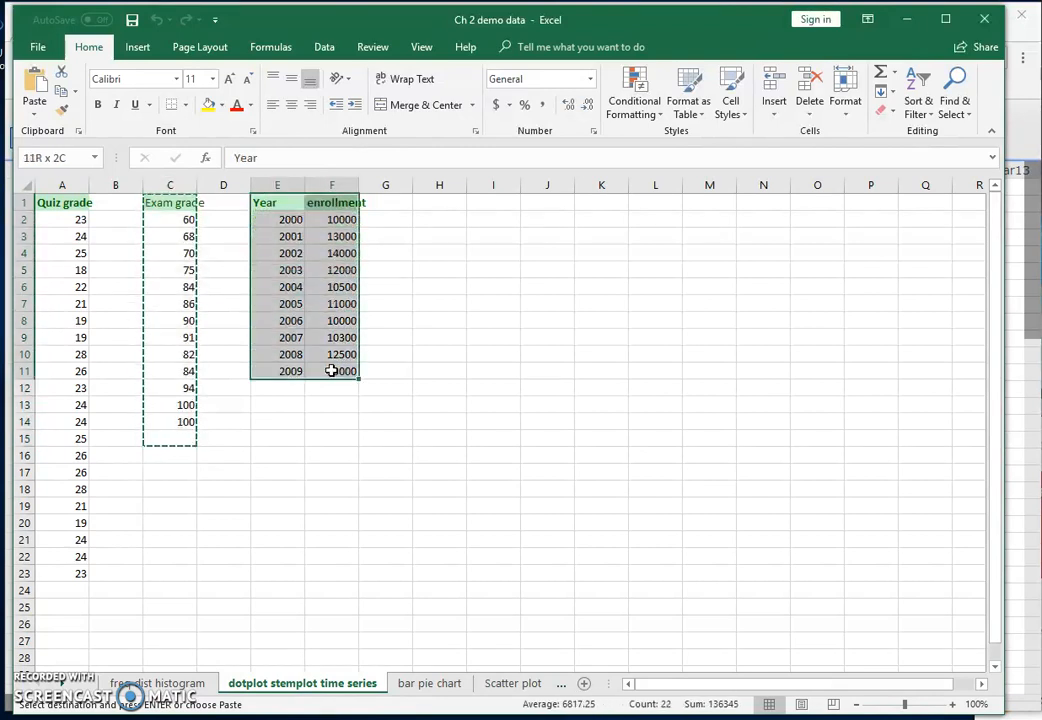
right_click(320, 273)
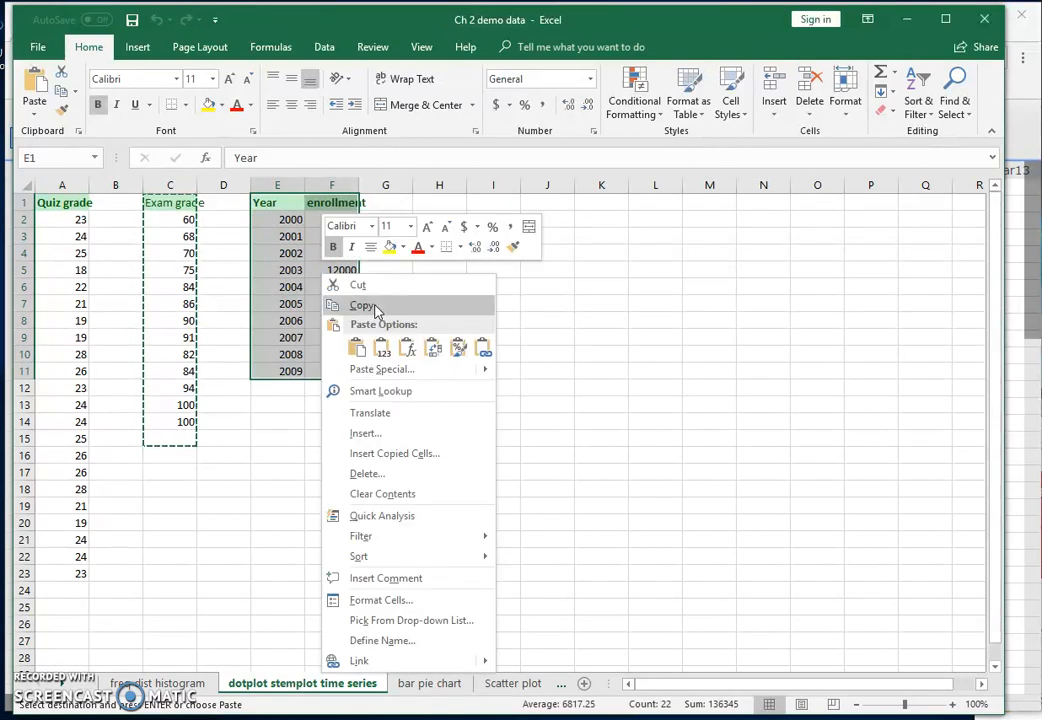
click(375, 307)
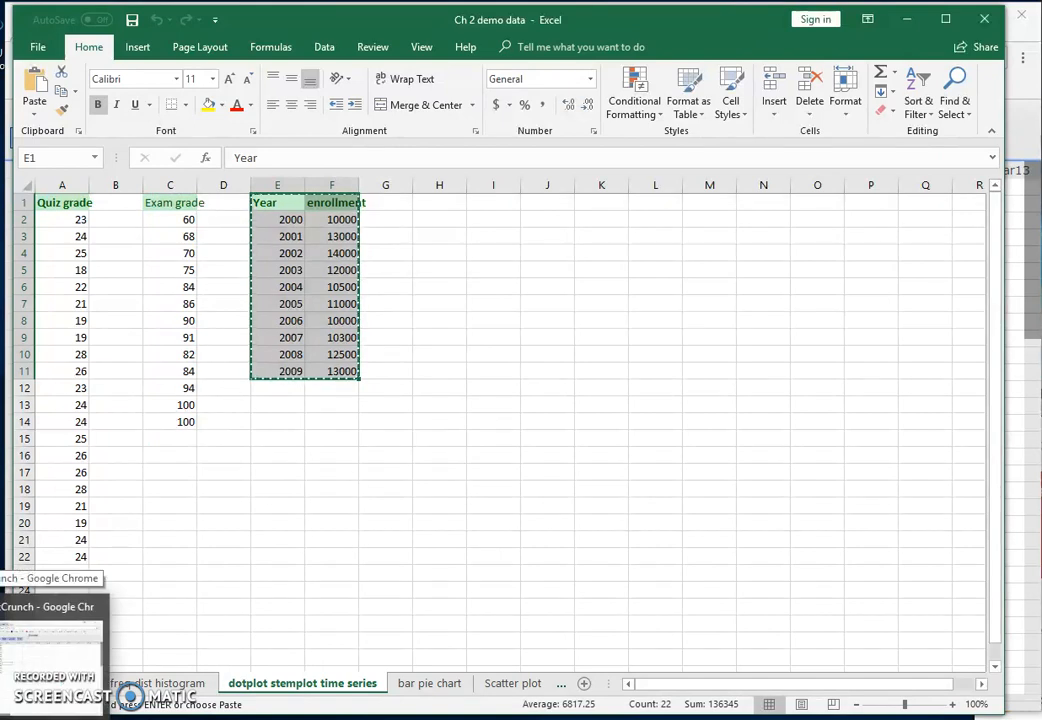
Step: Switch to StatCrunch and paste the copied Year and enrollment data with their headings starting at the var5 column
key(alt+Tab)
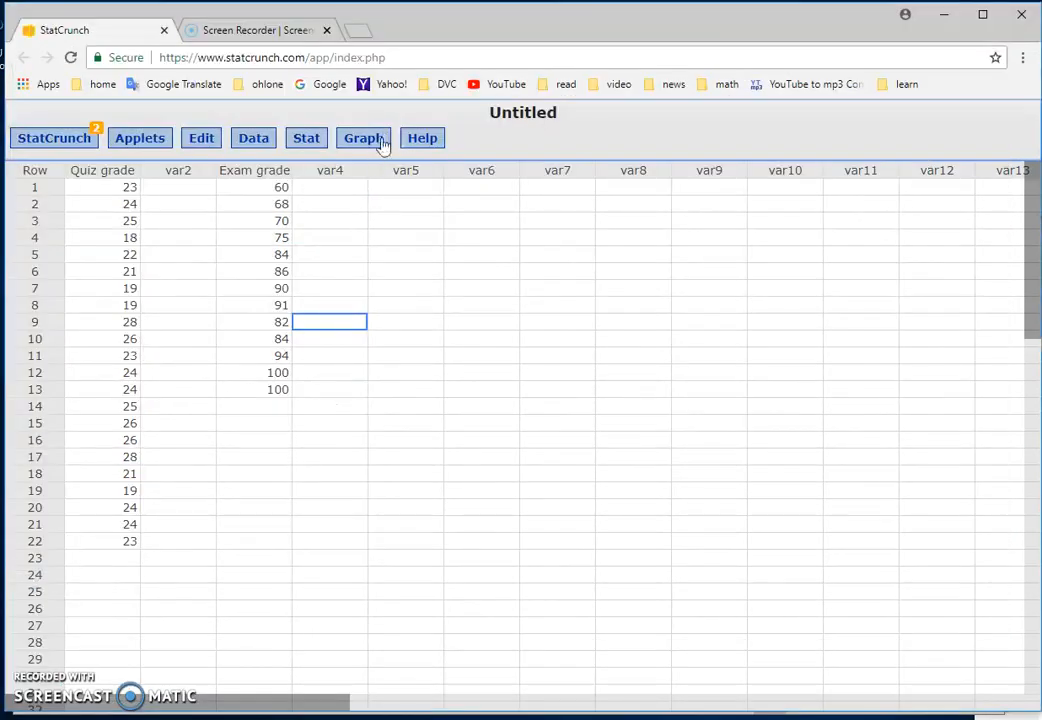
click(420, 170)
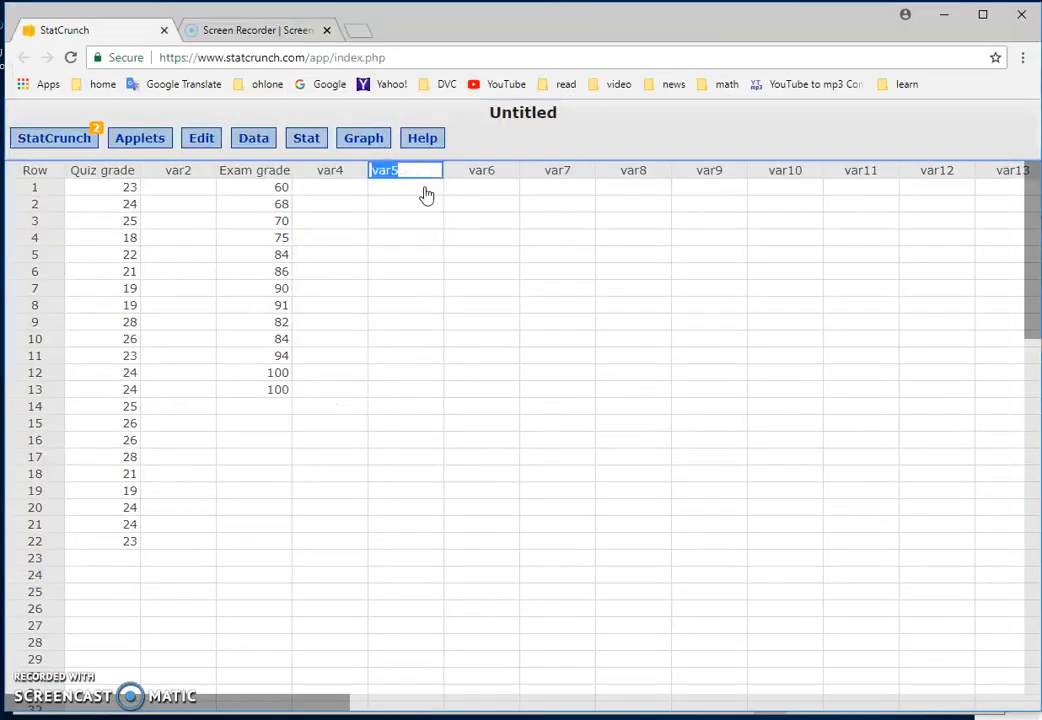
key(ctrl+v)
click(510, 386)
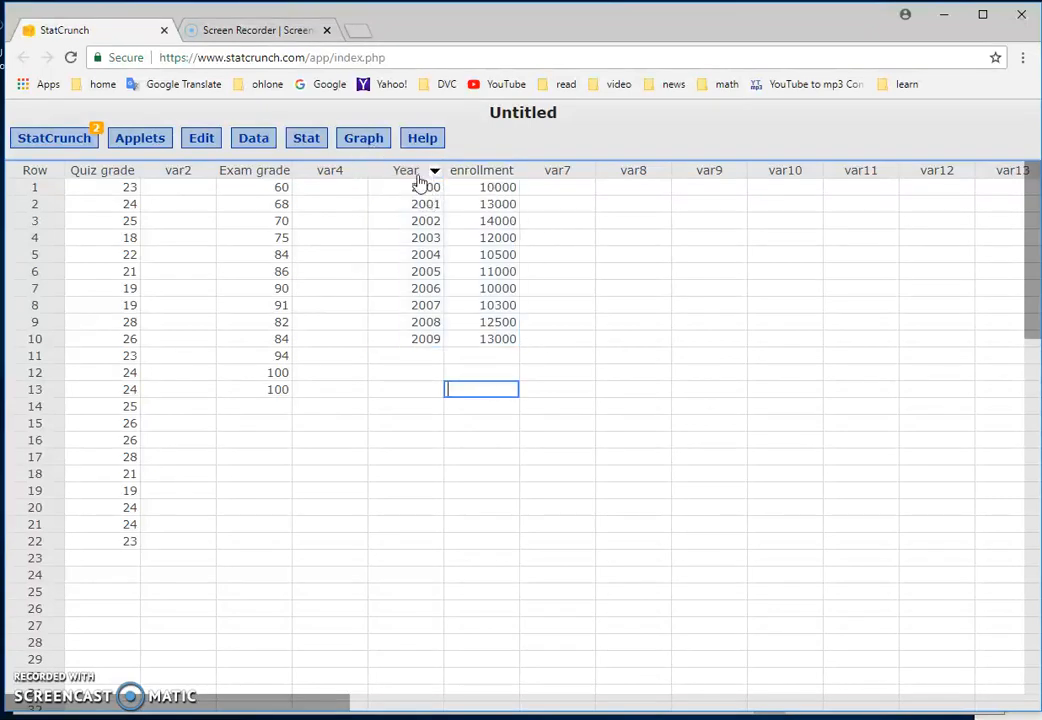
Step: Set up an Index/Time Plot of the enrollment column with a time-based X axis of type Year
click(366, 139)
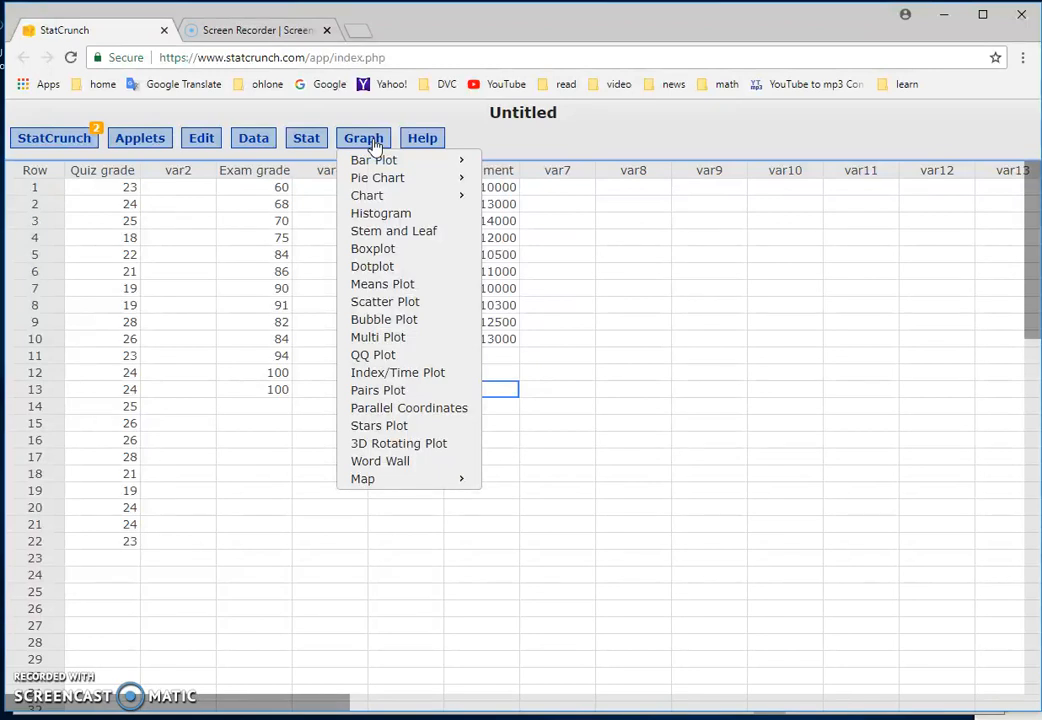
click(410, 373)
click(400, 220)
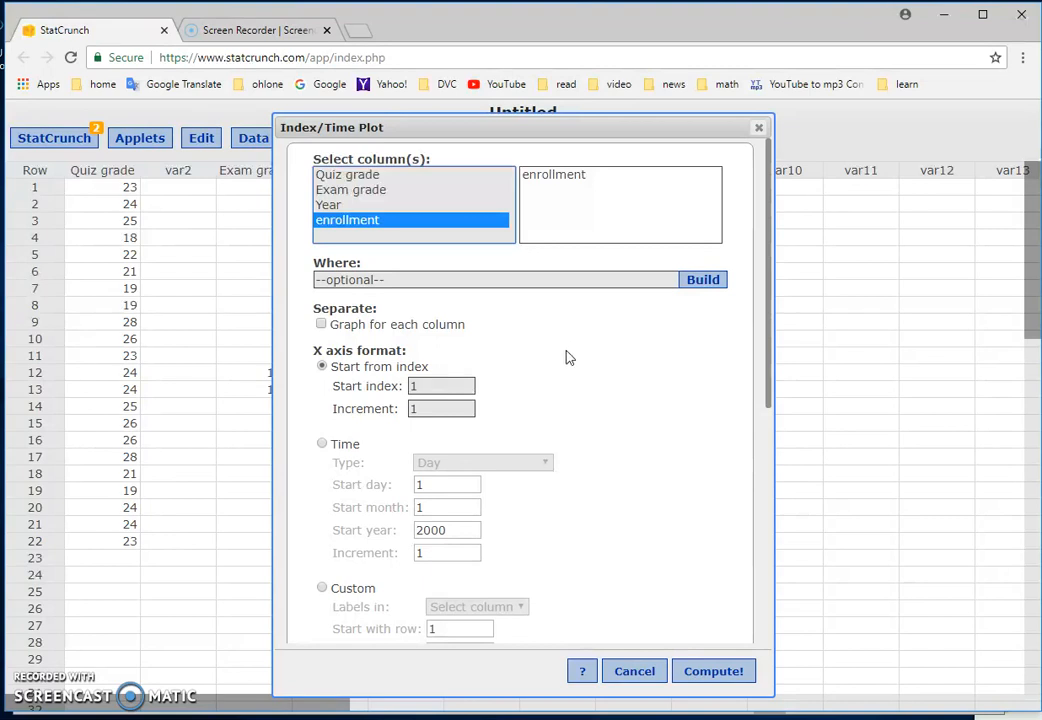
scroll(572, 407, down, 1)
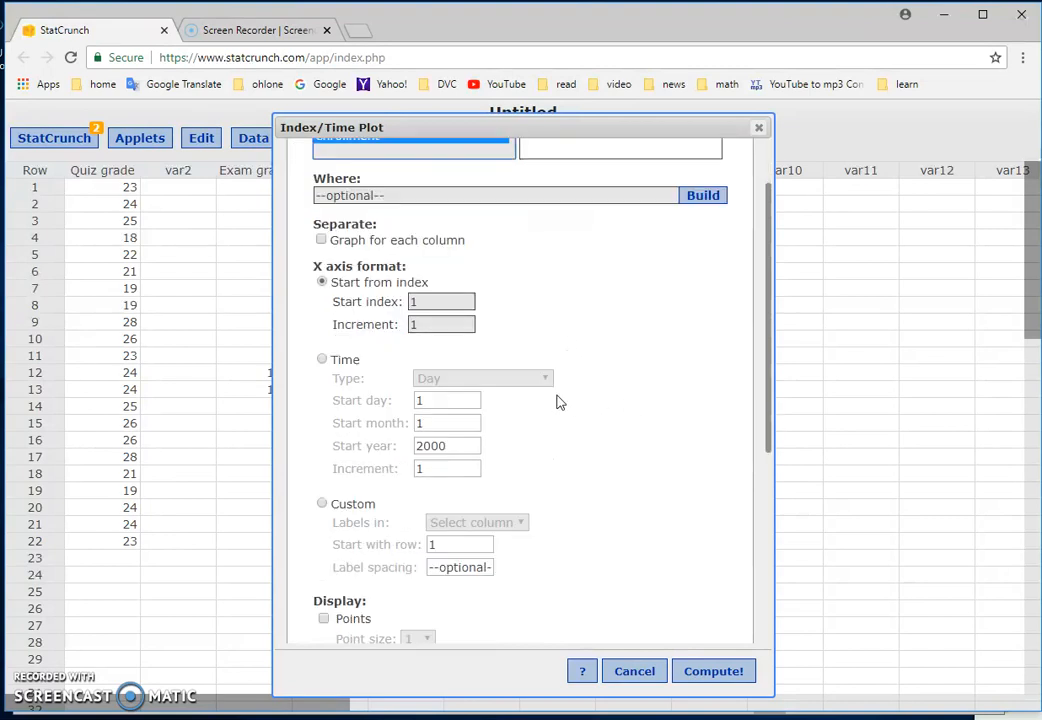
scroll(567, 402, up, 1)
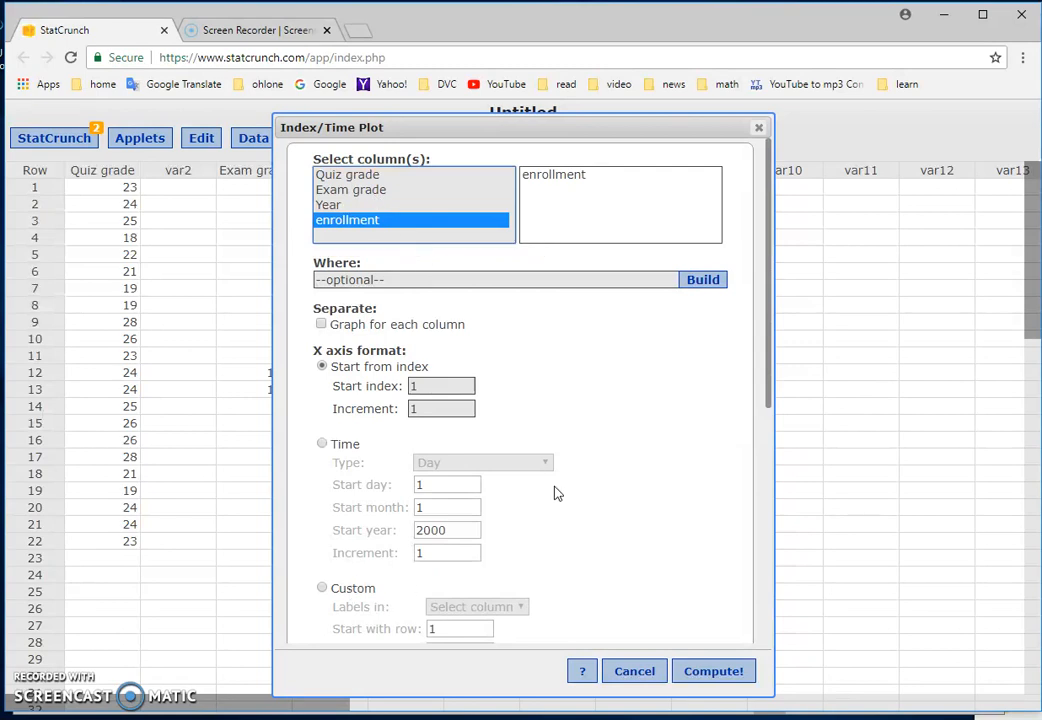
scroll(572, 493, down, 1)
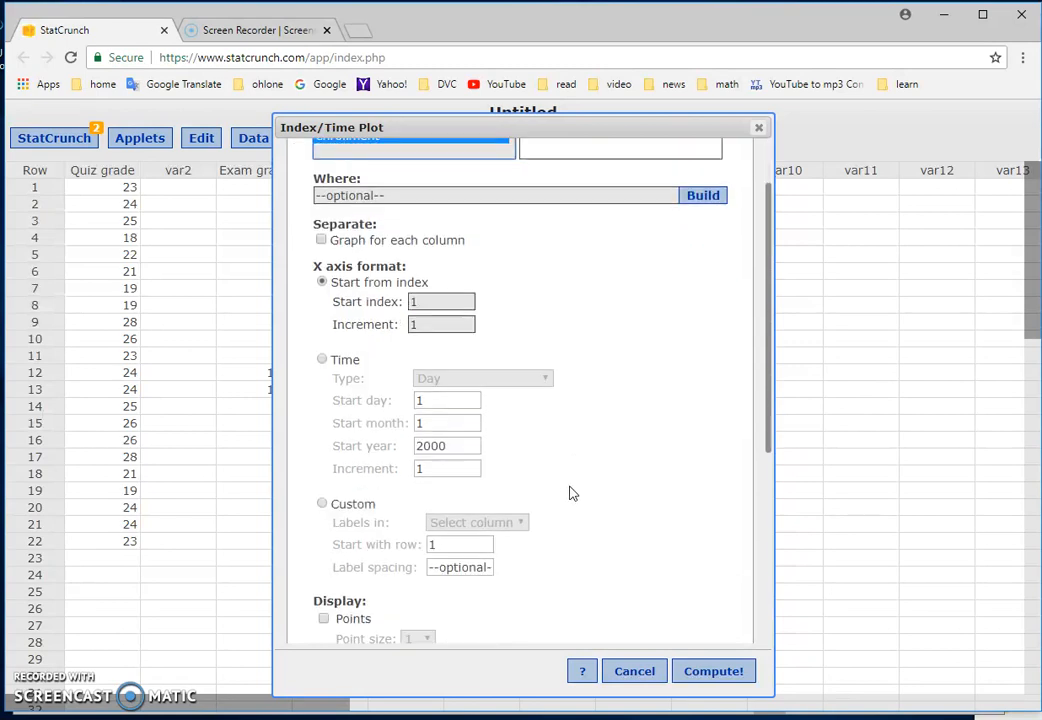
click(347, 362)
click(548, 382)
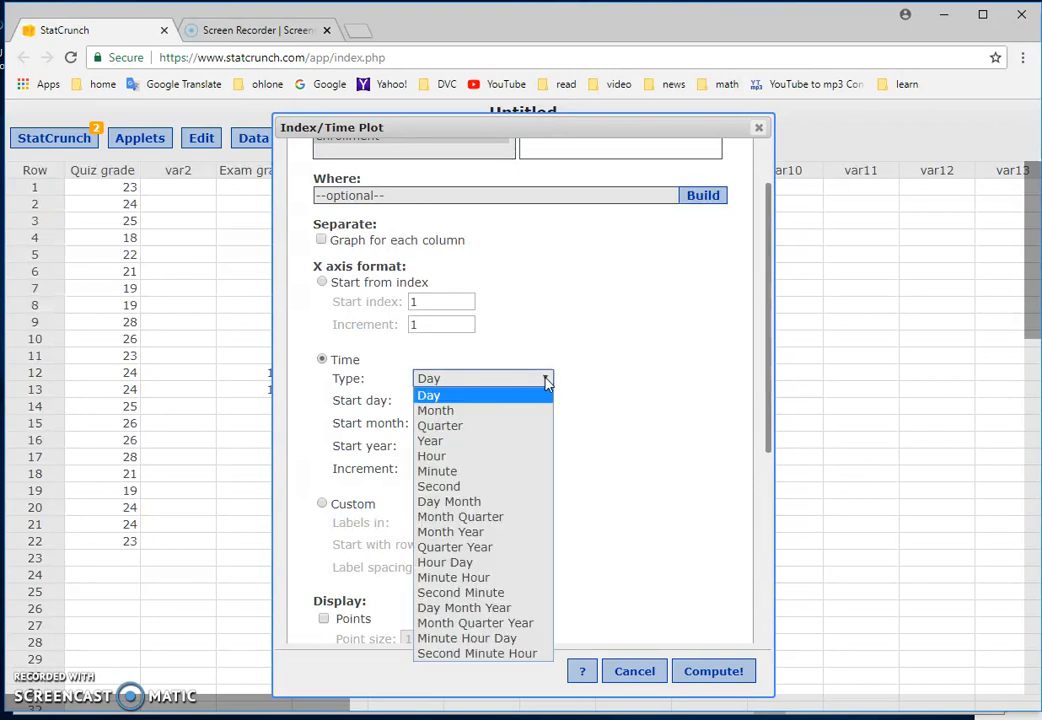
click(533, 441)
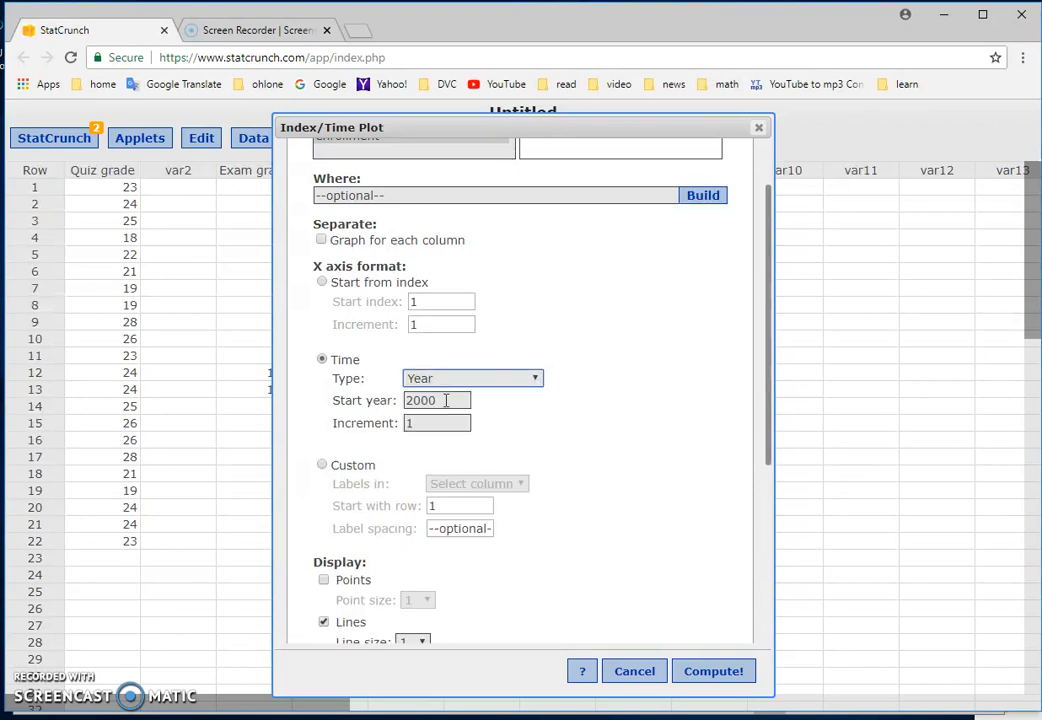
Step: Compute the enrollment time plot with start year 2000 and increment 1, and place the graph beside the data
drag(463, 133, 542, 207)
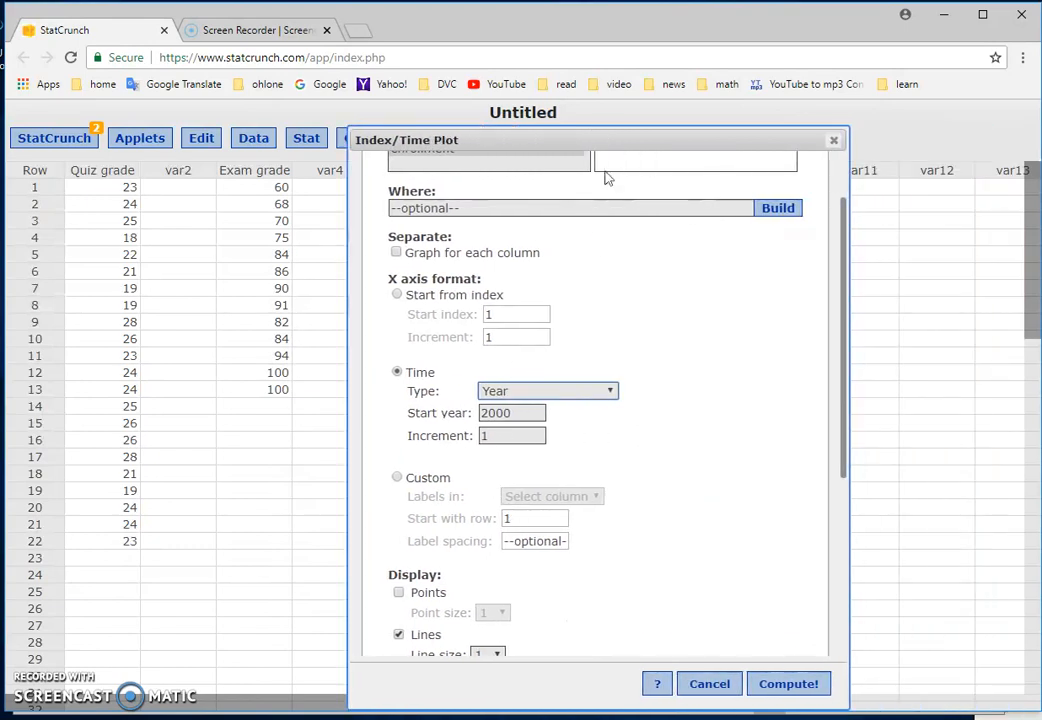
mouse_move(599, 141)
mouse_down()
mouse_move(766, 172)
mouse_move(609, 162)
mouse_up()
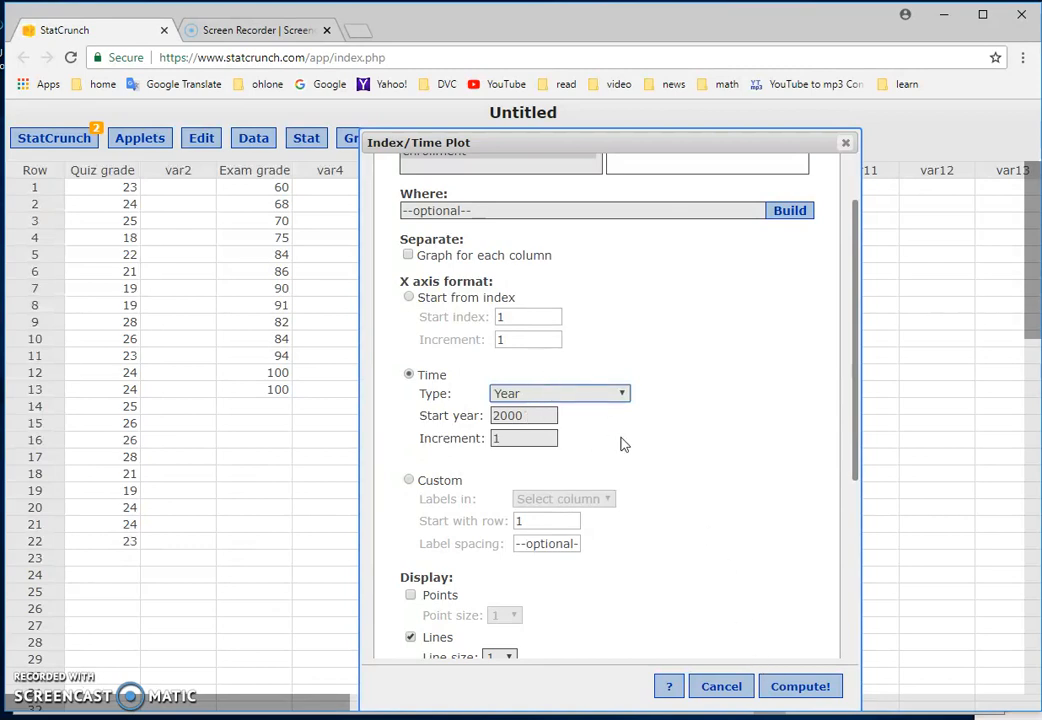
drag(716, 142, 717, 119)
scroll(709, 133, up, 1)
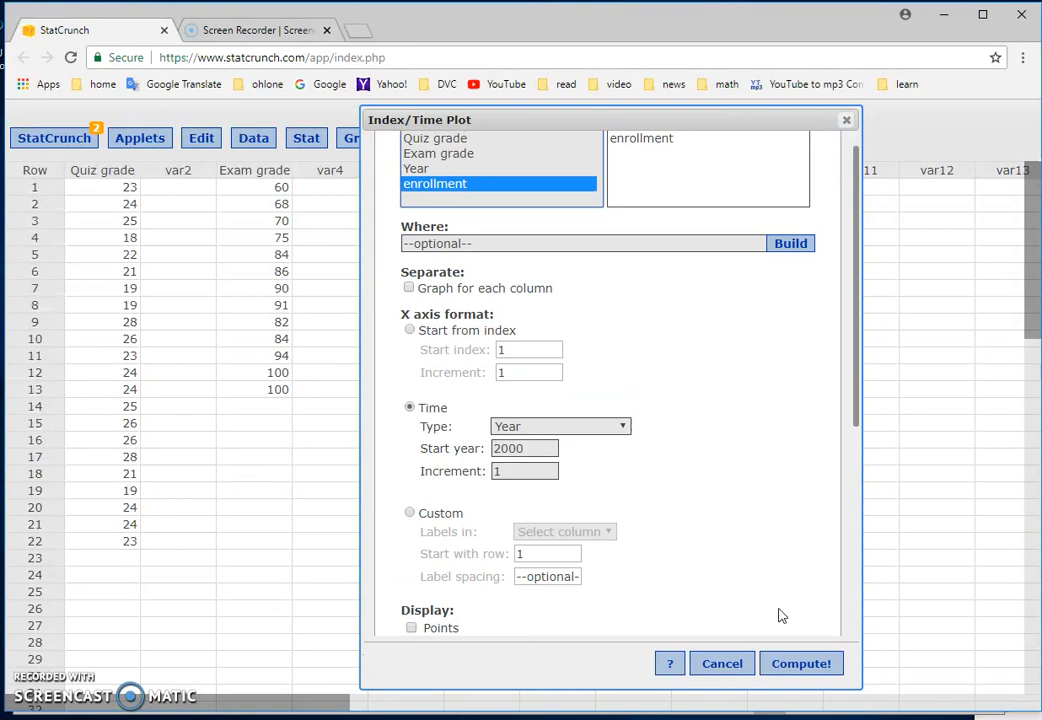
drag(855, 405, 863, 584)
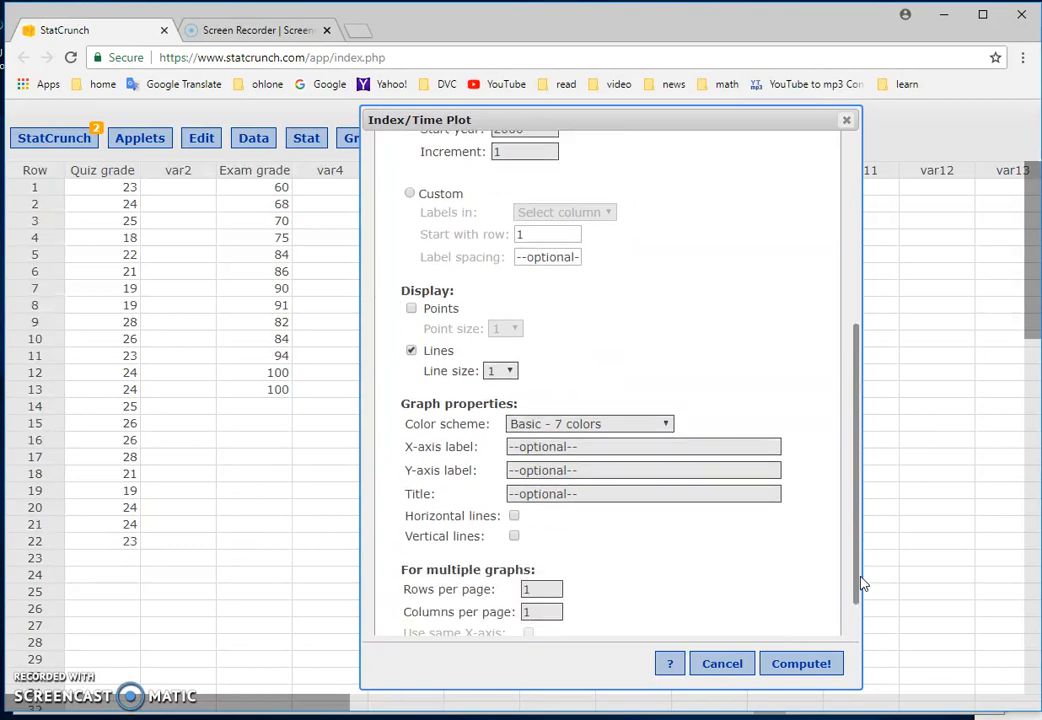
click(801, 664)
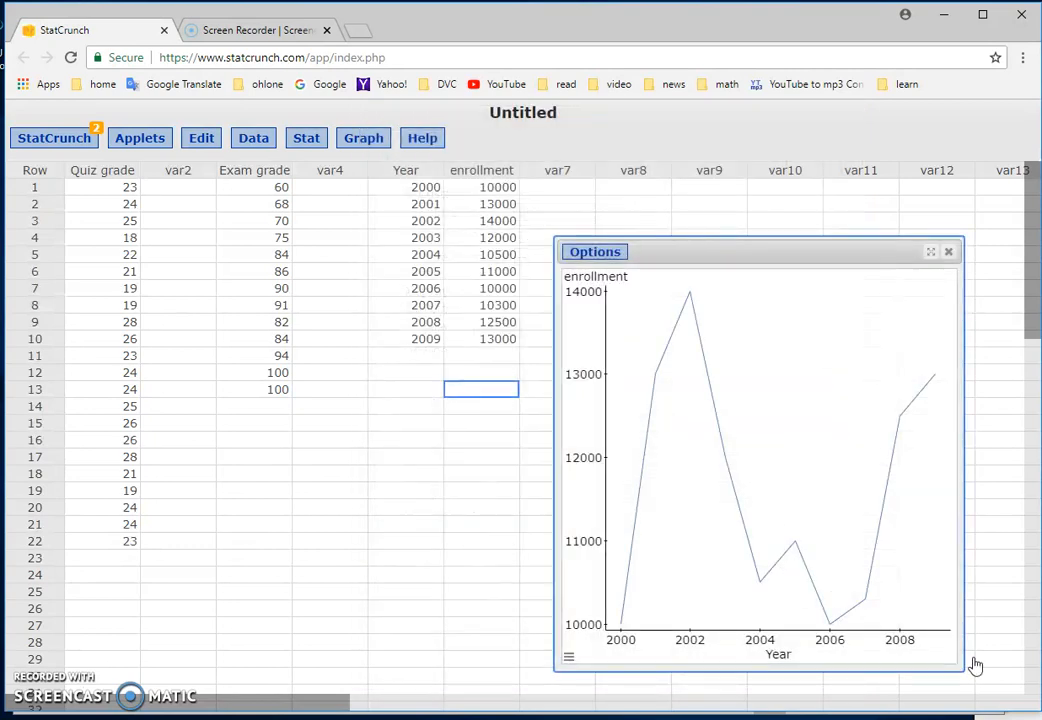
drag(812, 250, 814, 166)
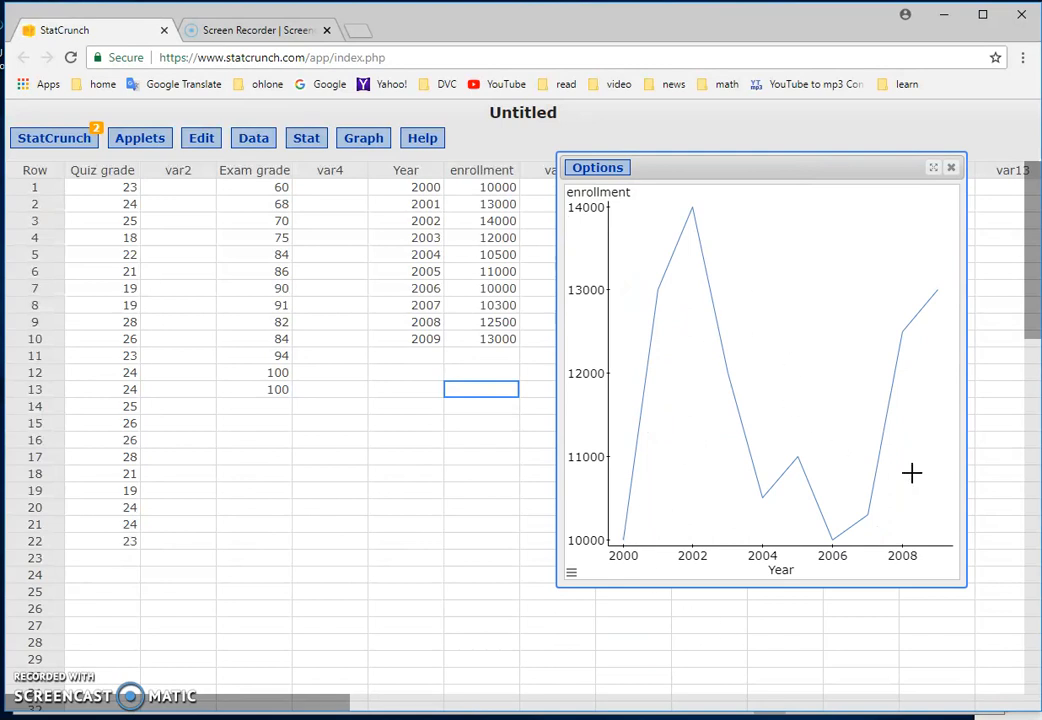
Step: Give the time plot the title "Enrollment time series plot"
click(571, 577)
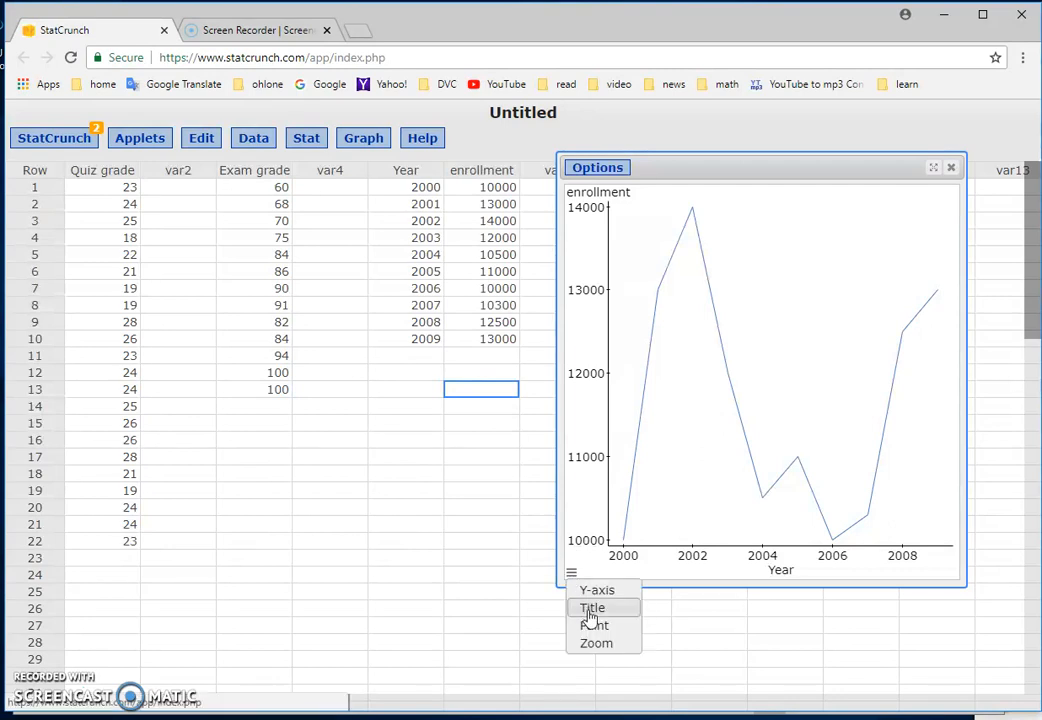
click(592, 607)
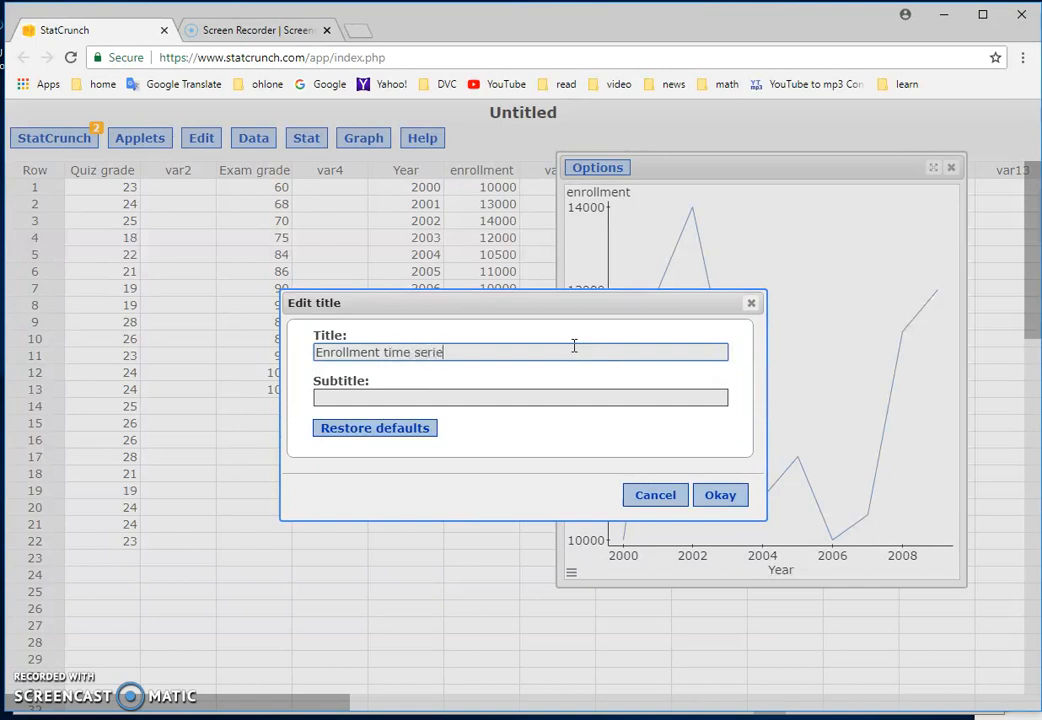
click(724, 497)
Step: Set the minimum of the titled plot's Y-axis to 0
click(571, 575)
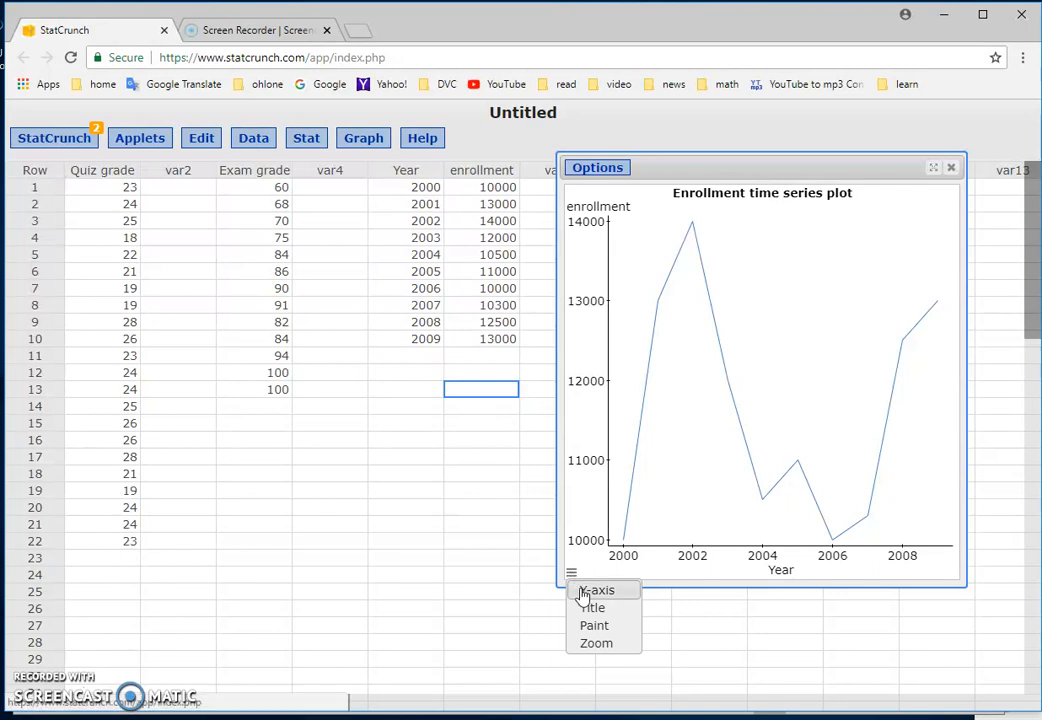
click(584, 594)
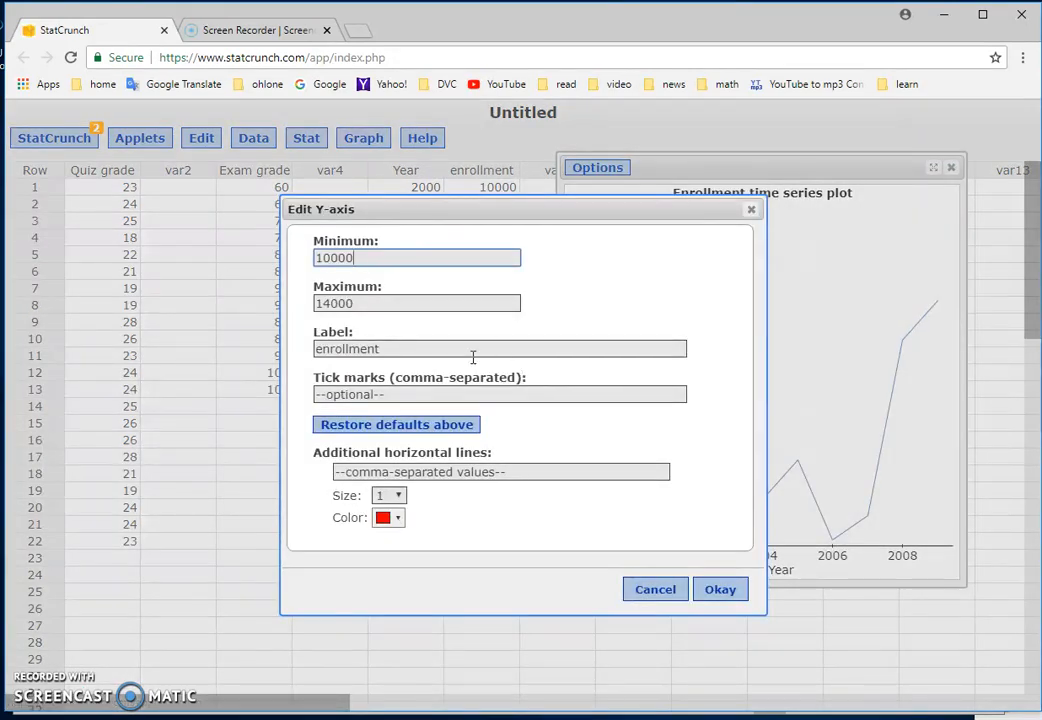
drag(359, 258, 315, 258)
click(505, 344)
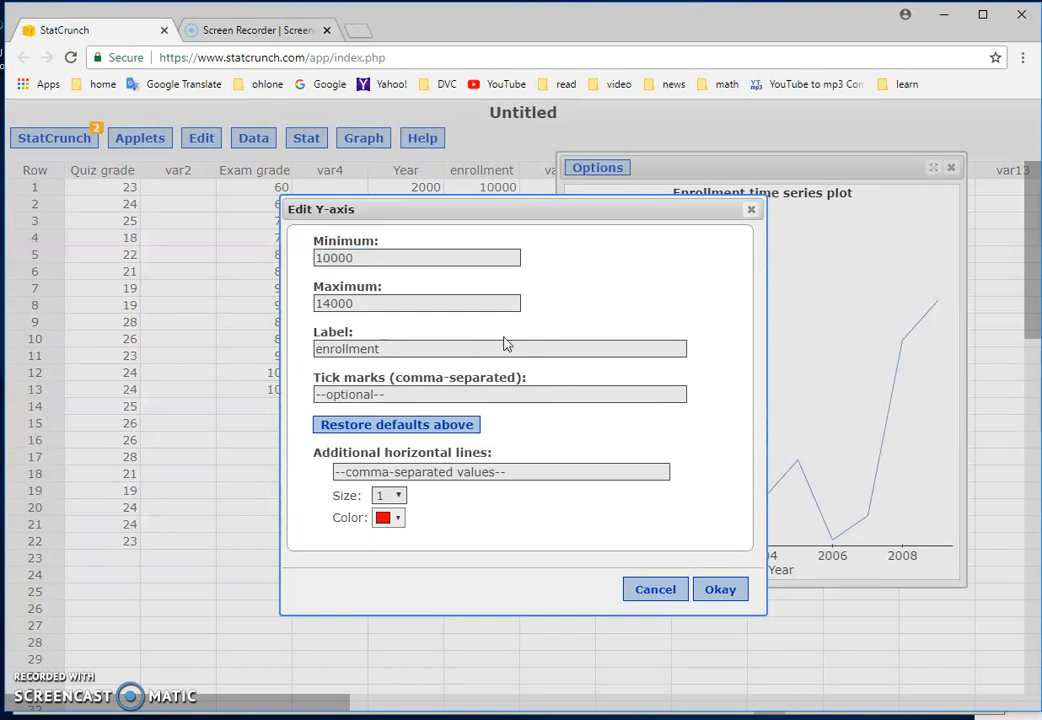
drag(395, 258, 379, 235)
text(0)
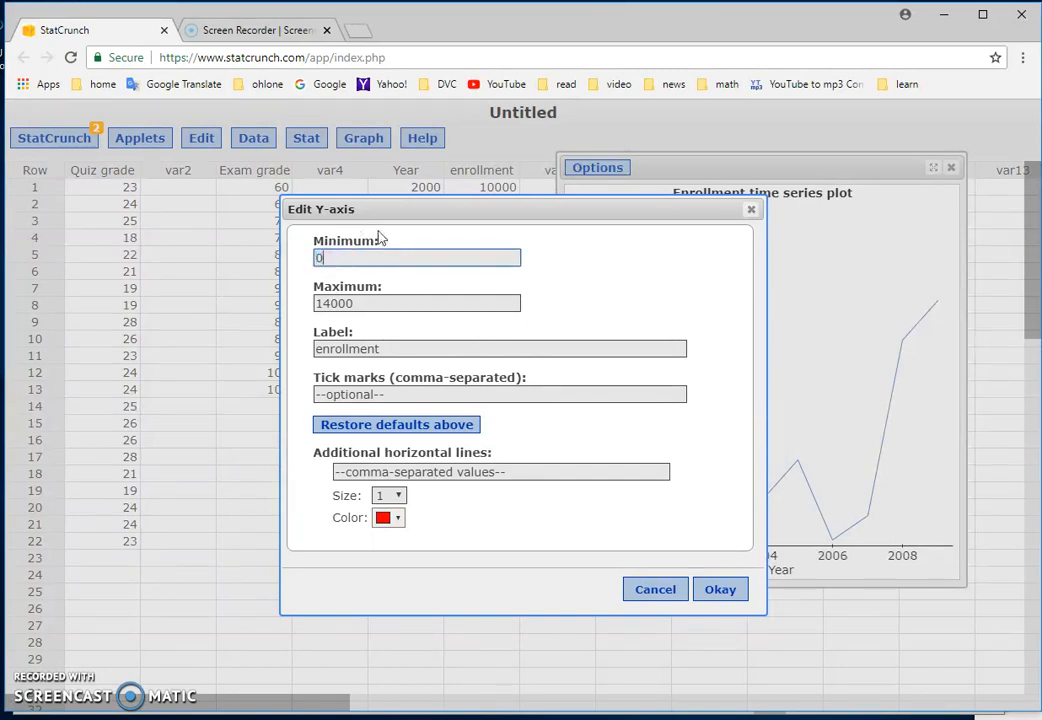
click(710, 589)
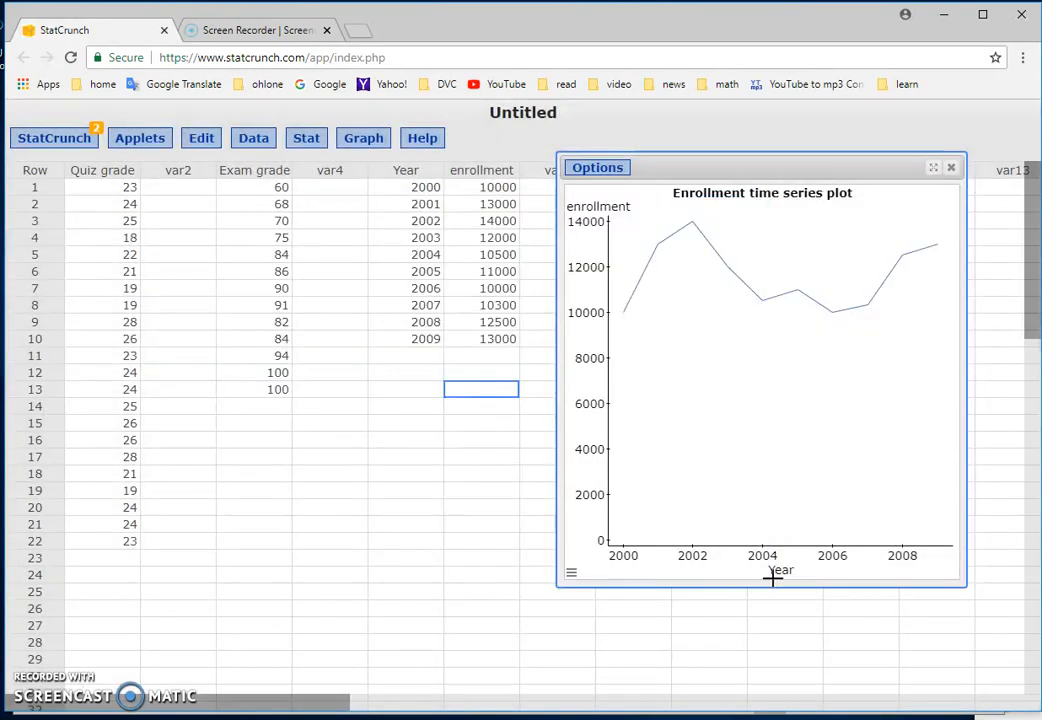
Step: Try to thicken the plot line by setting the additional horizontal line size to 4 in the Y-axis settings
click(572, 575)
click(585, 593)
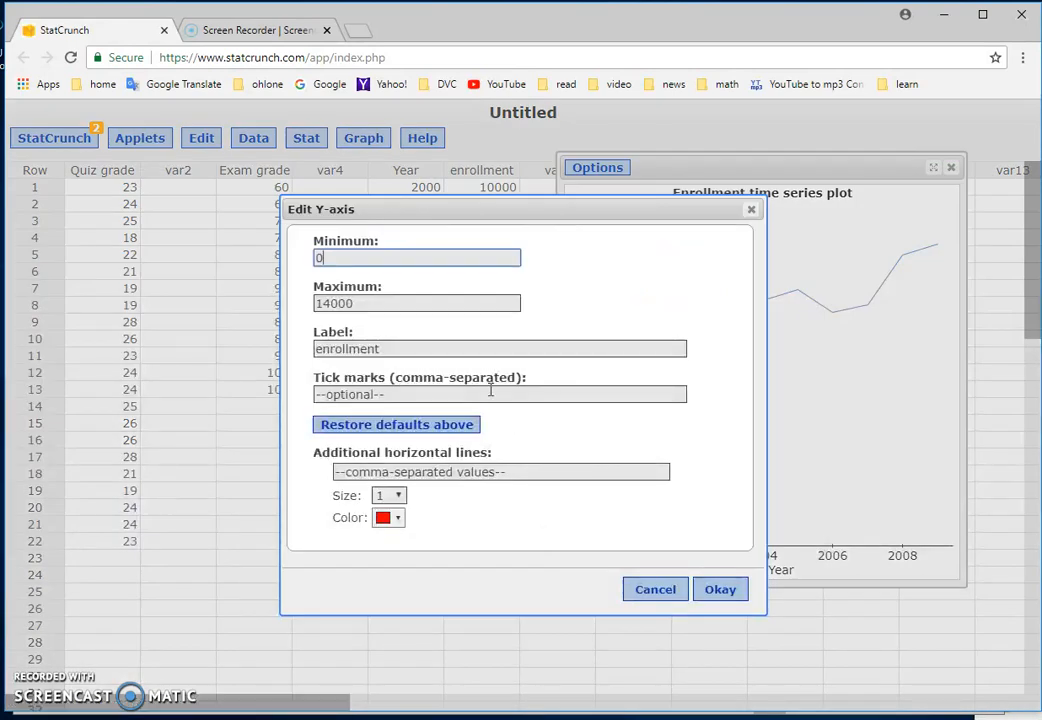
click(390, 495)
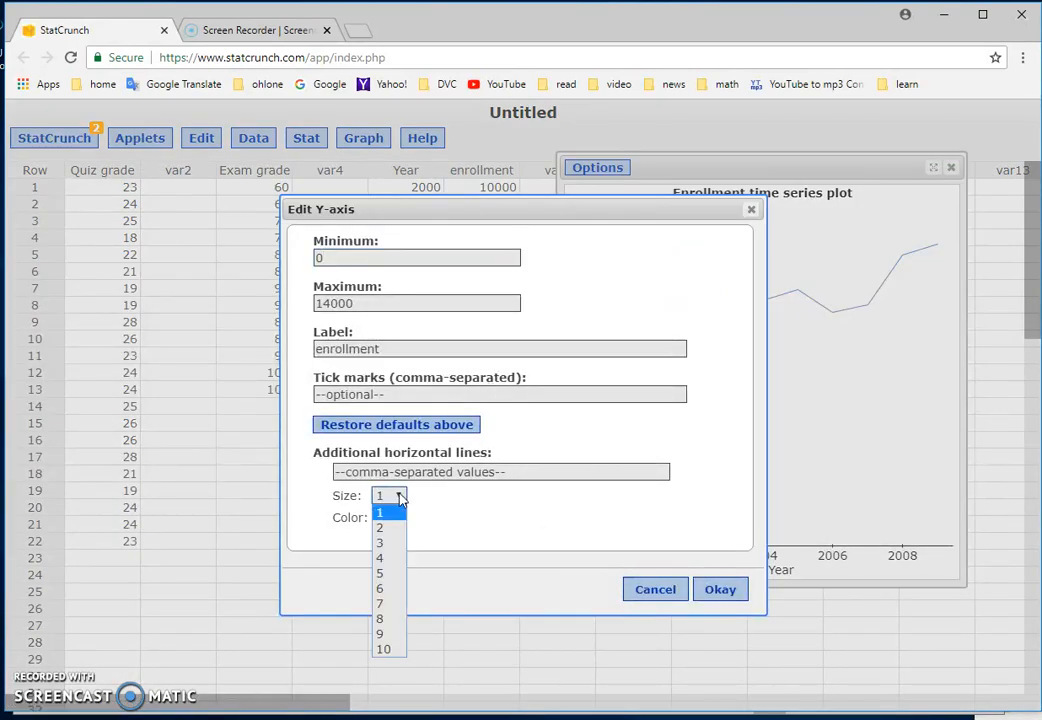
click(388, 564)
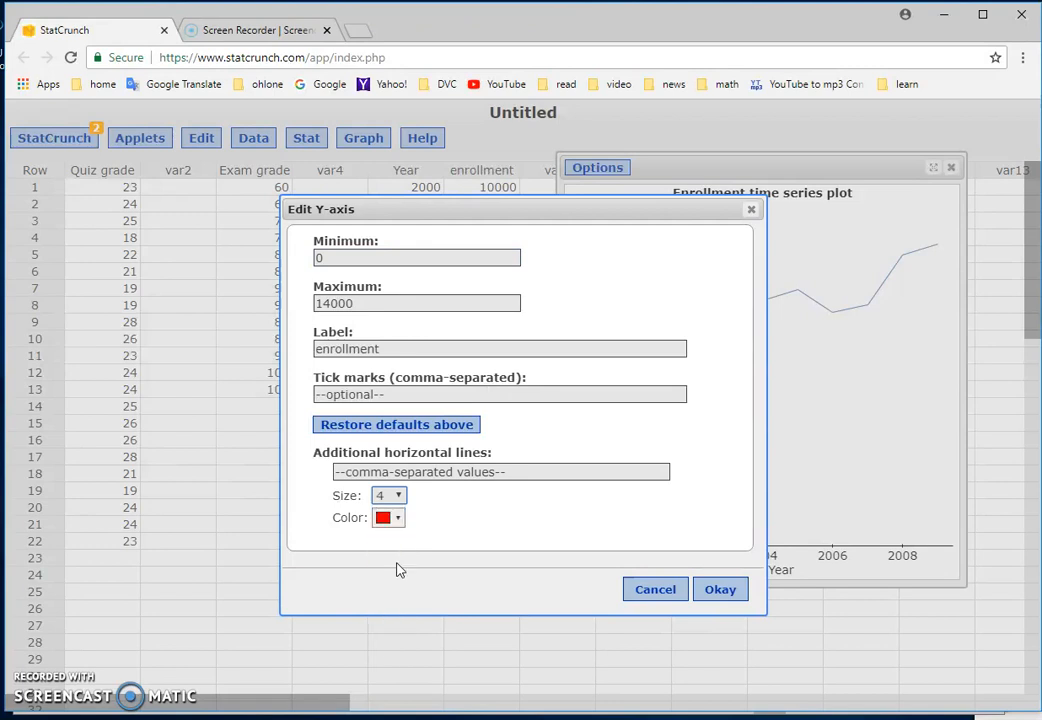
click(726, 589)
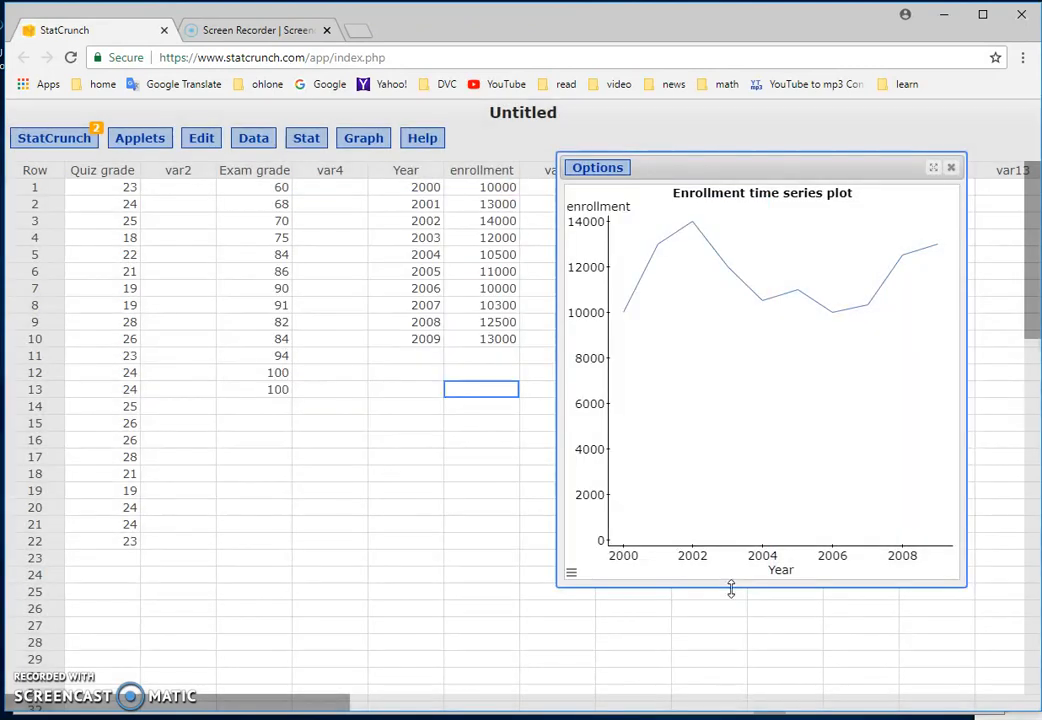
click(572, 574)
click(585, 592)
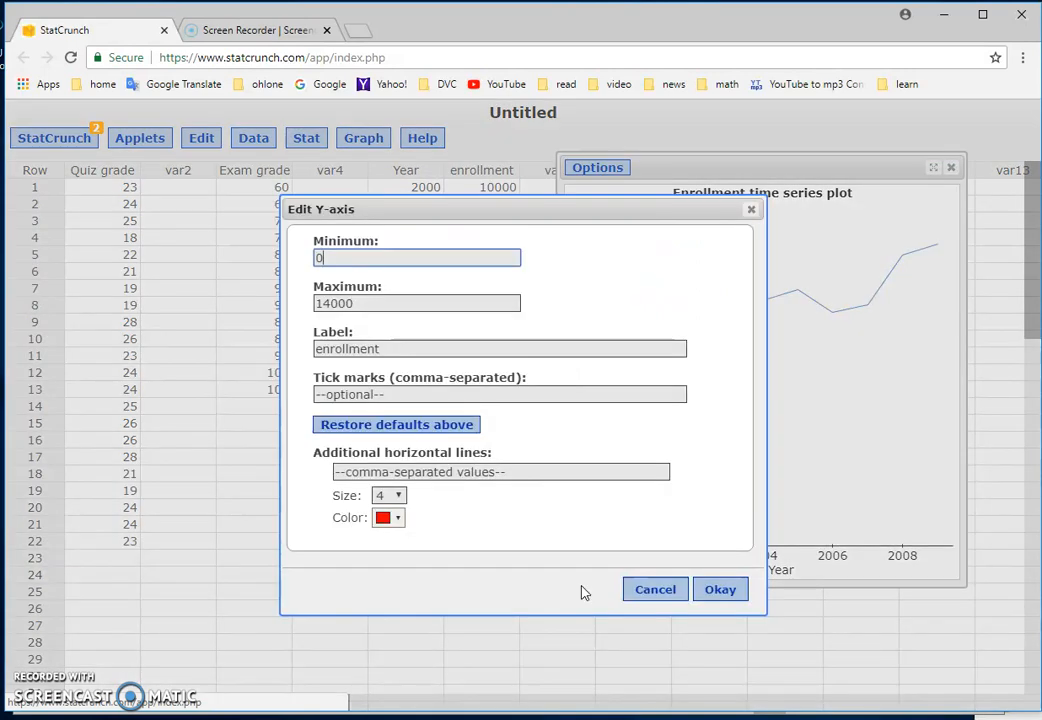
click(700, 595)
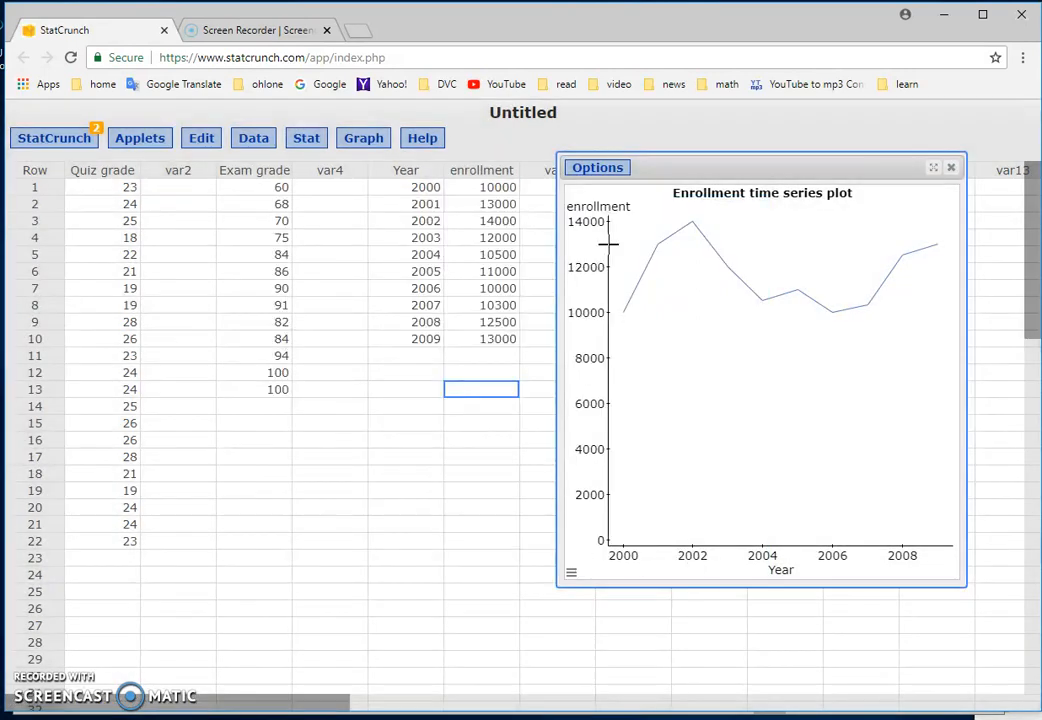
Step: Edit the Index/Time Plot options to use a larger line size and recompute the graph
click(602, 172)
click(593, 188)
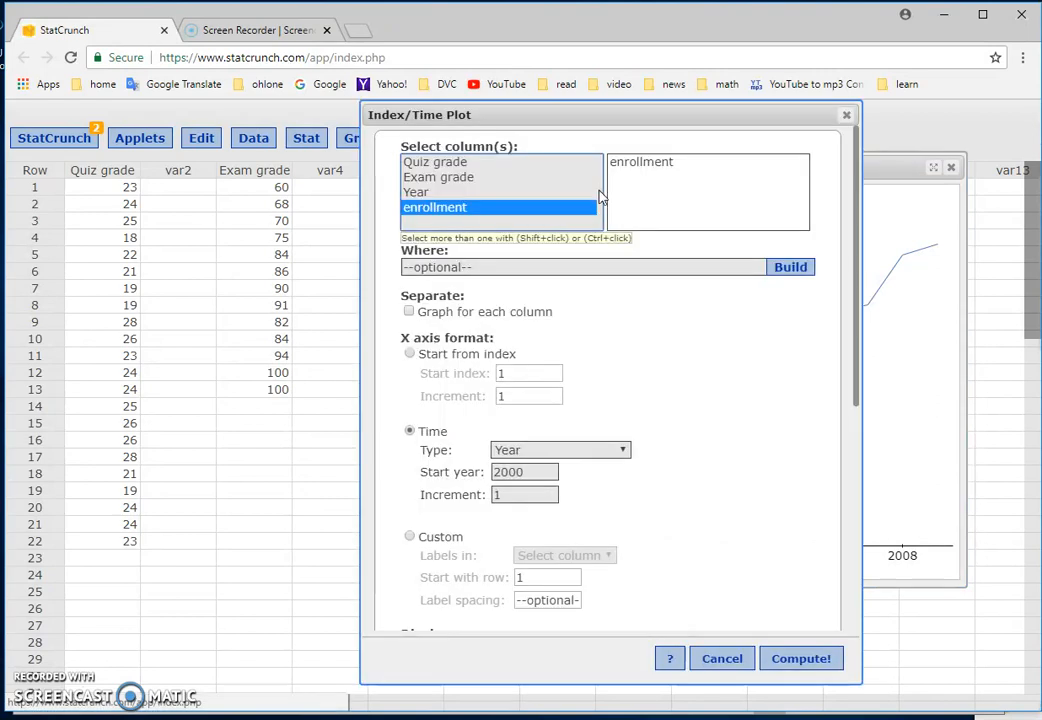
scroll(572, 530, down, 3)
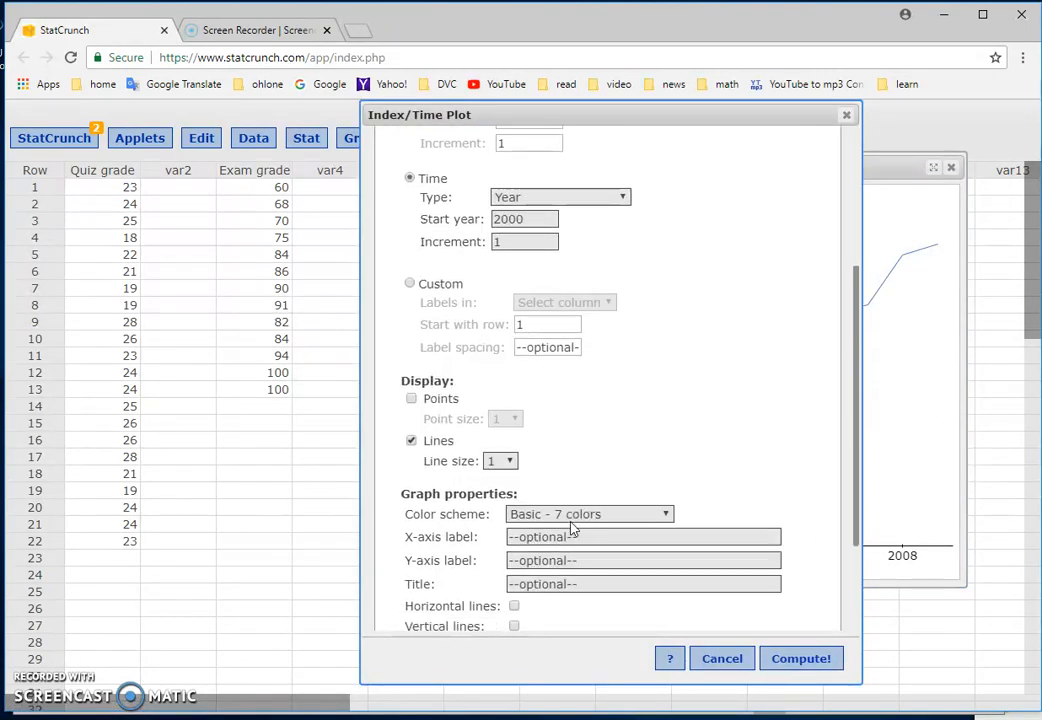
click(503, 462)
click(501, 525)
click(784, 659)
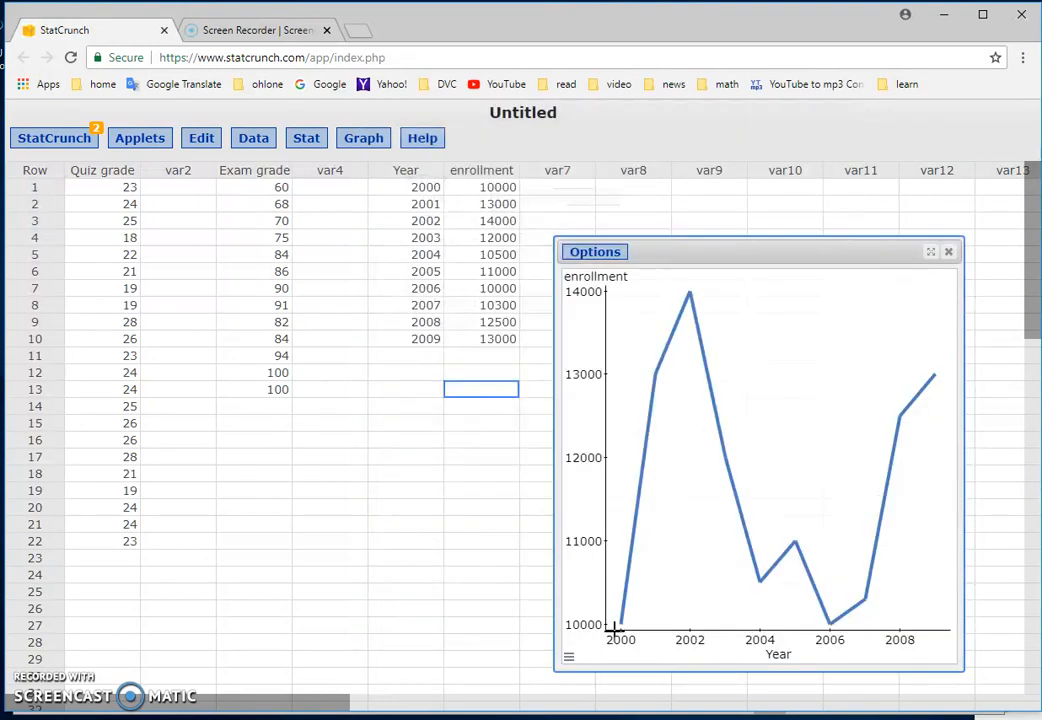
Step: Set the Y-axis minimum of the recomputed time plot to 0 and move the graph up beside the data
click(569, 658)
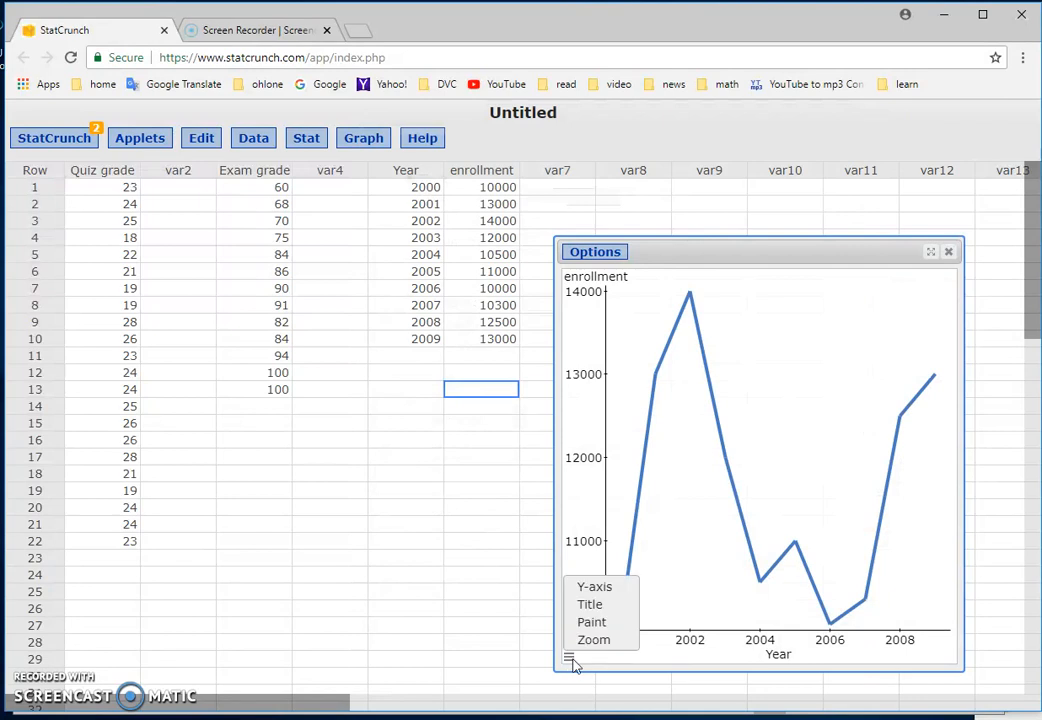
click(592, 587)
double_click(366, 257)
text(0)
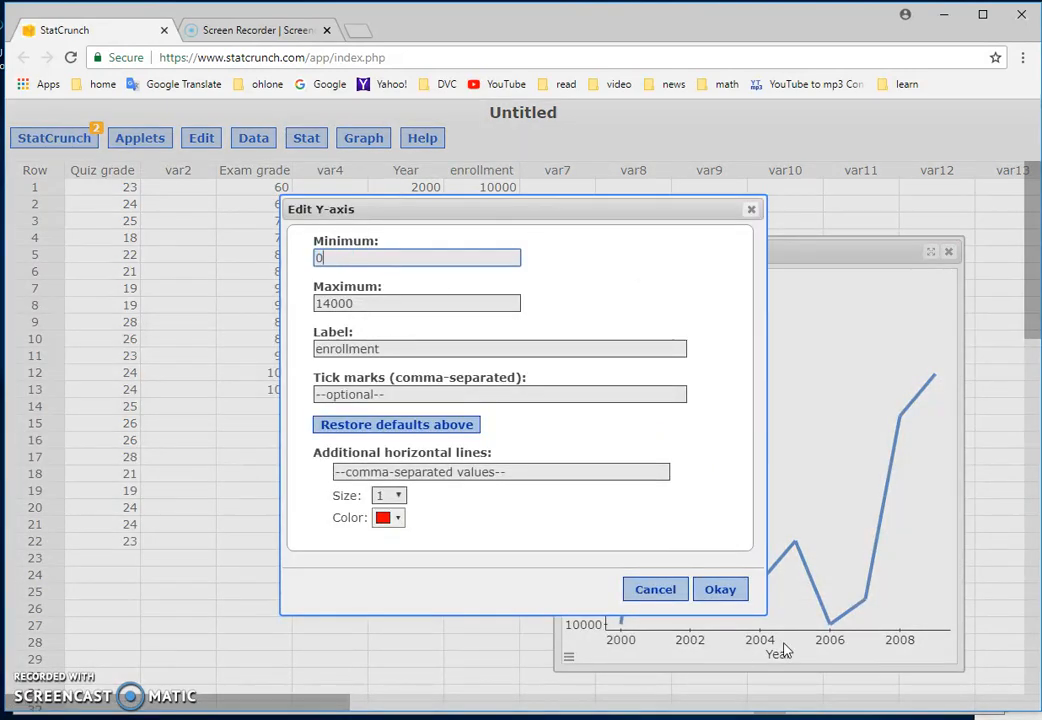
click(714, 592)
drag(781, 256, 815, 175)
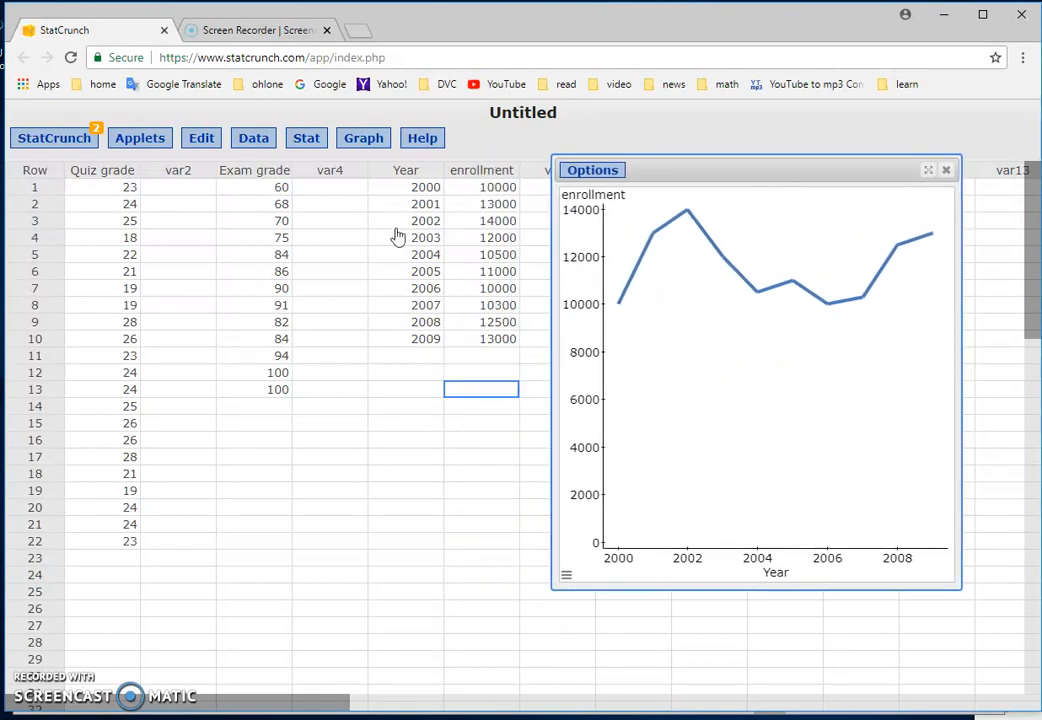